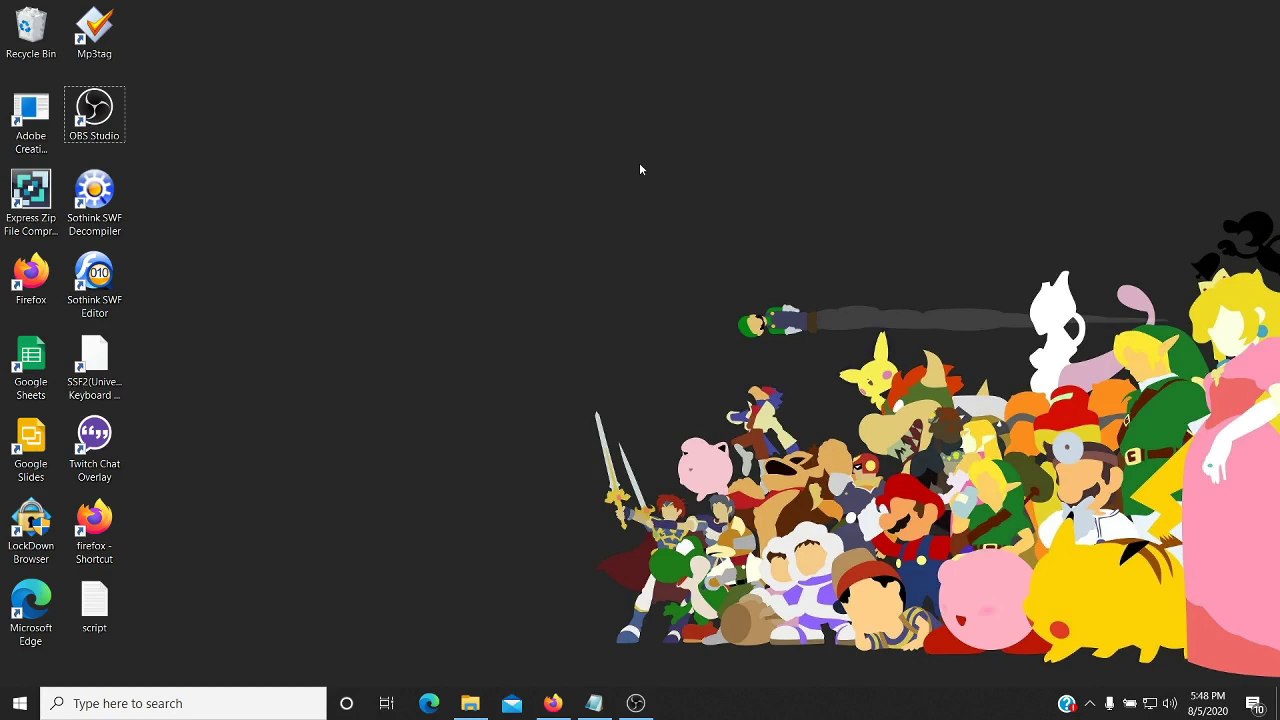
# In the MEGA browser page, download the SSF2(Universal Keyboard Support) folder from v1.2.3.2 > Unzipped as a standard download
pyautogui.click(552, 702)
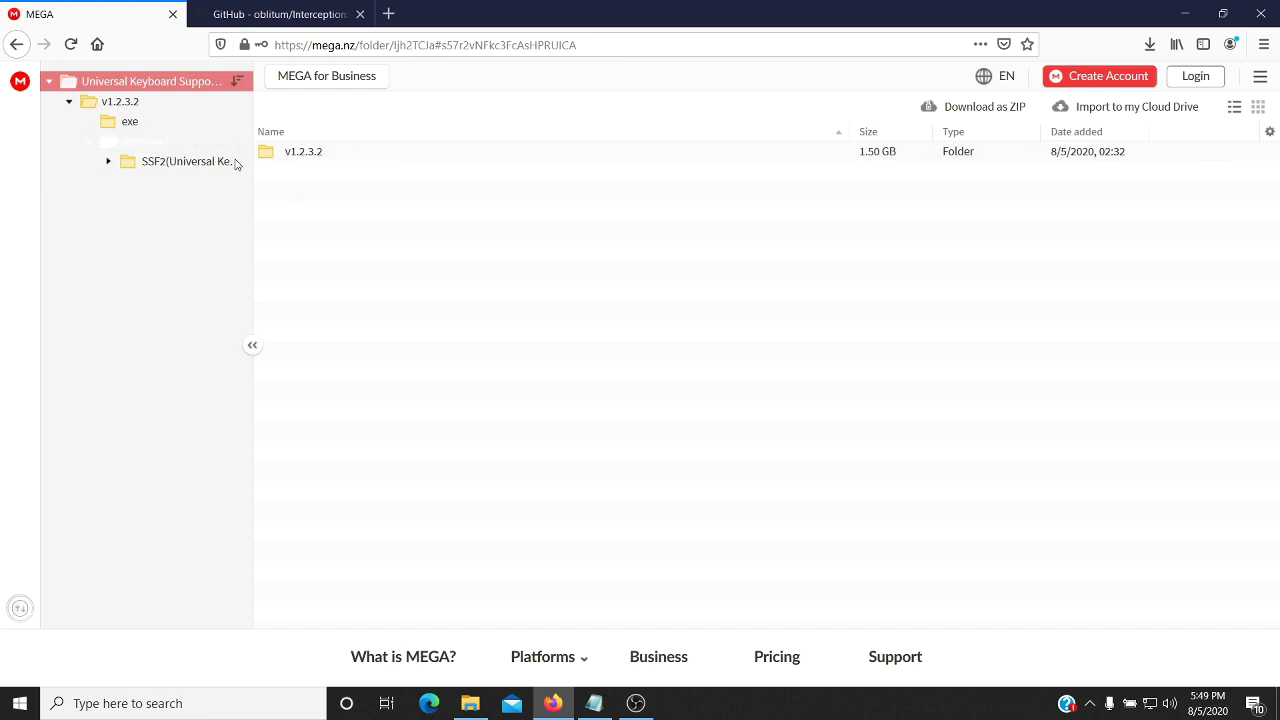
pyautogui.doubleClick(322, 157)
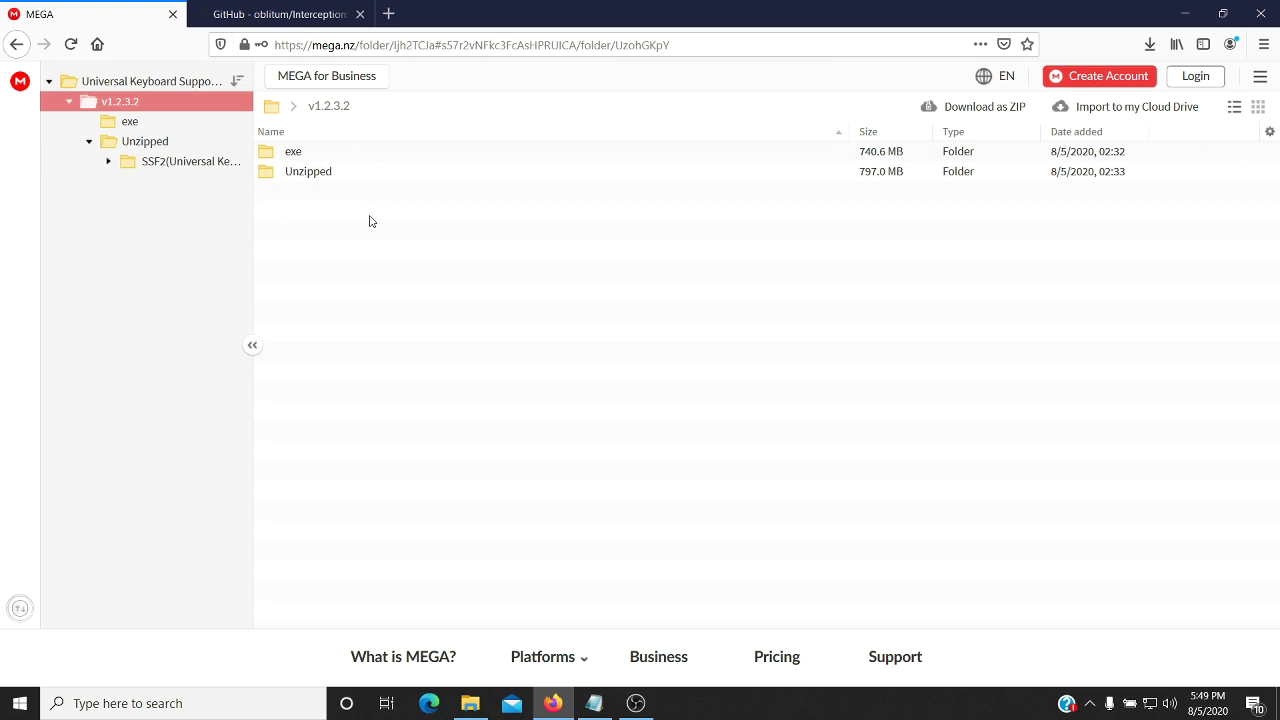
pyautogui.doubleClick(331, 175)
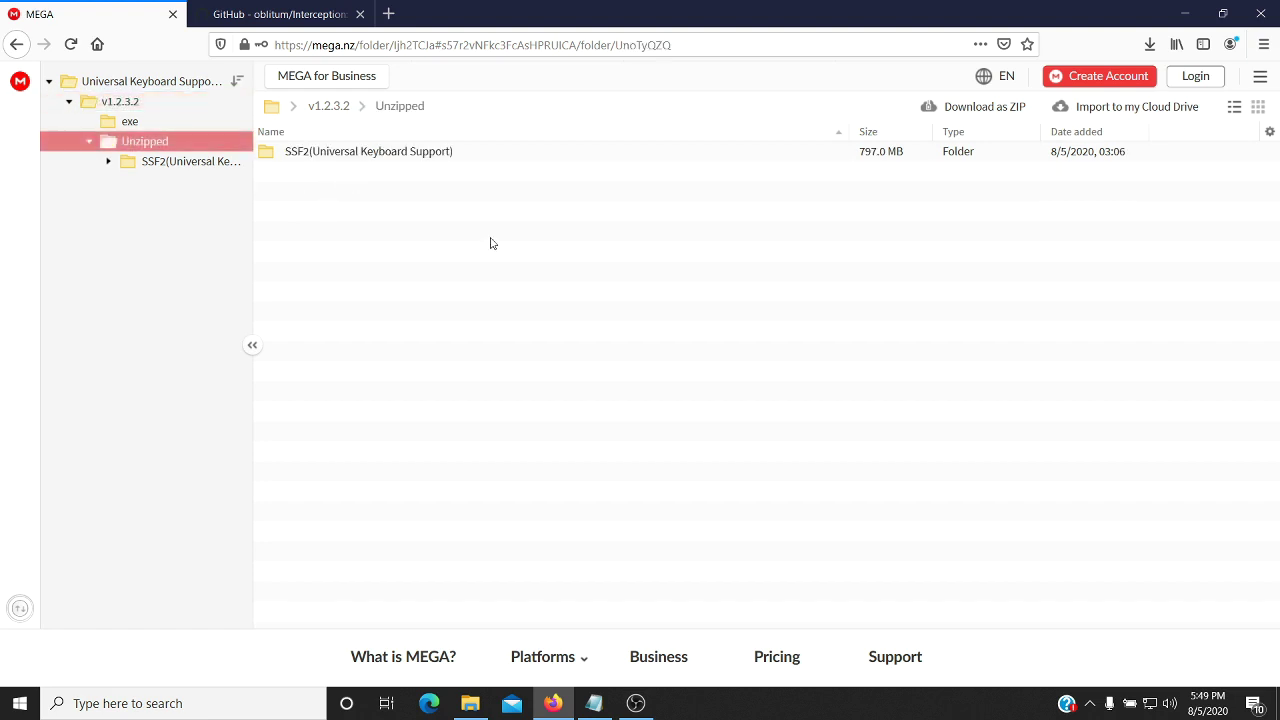
pyautogui.click(423, 152)
pyautogui.rightClick(425, 155)
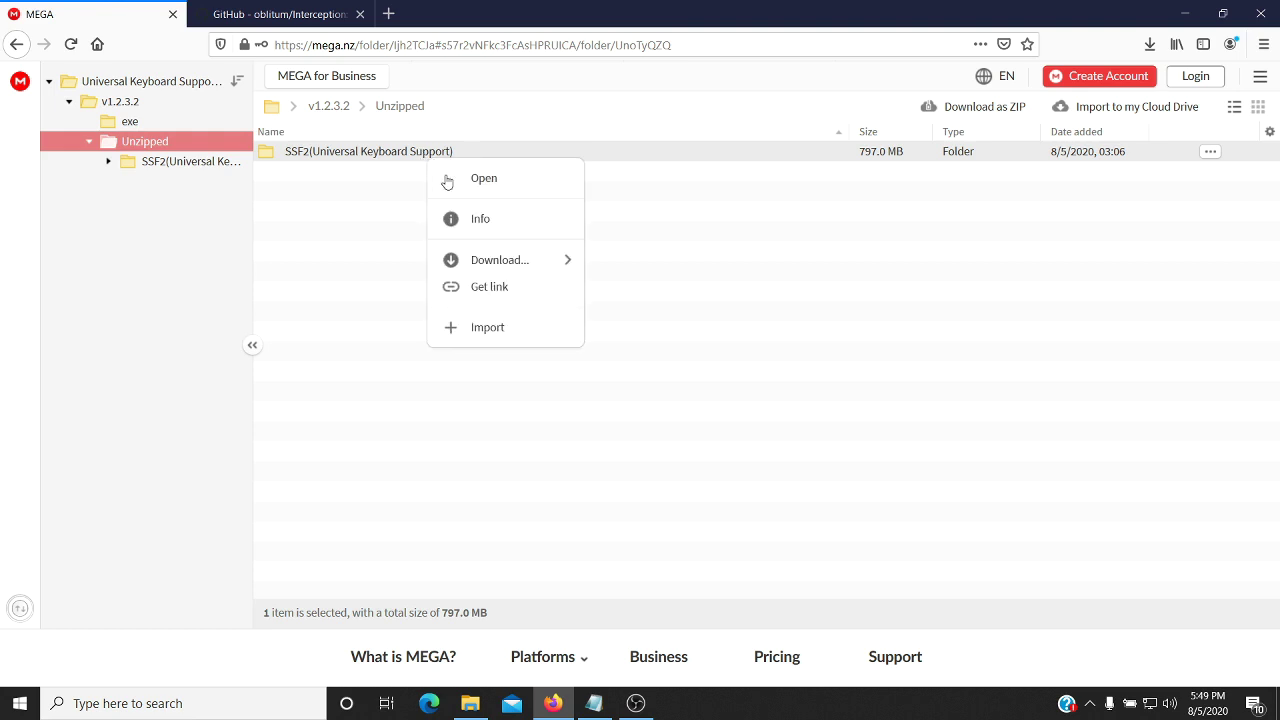
pyautogui.moveTo(500, 263)
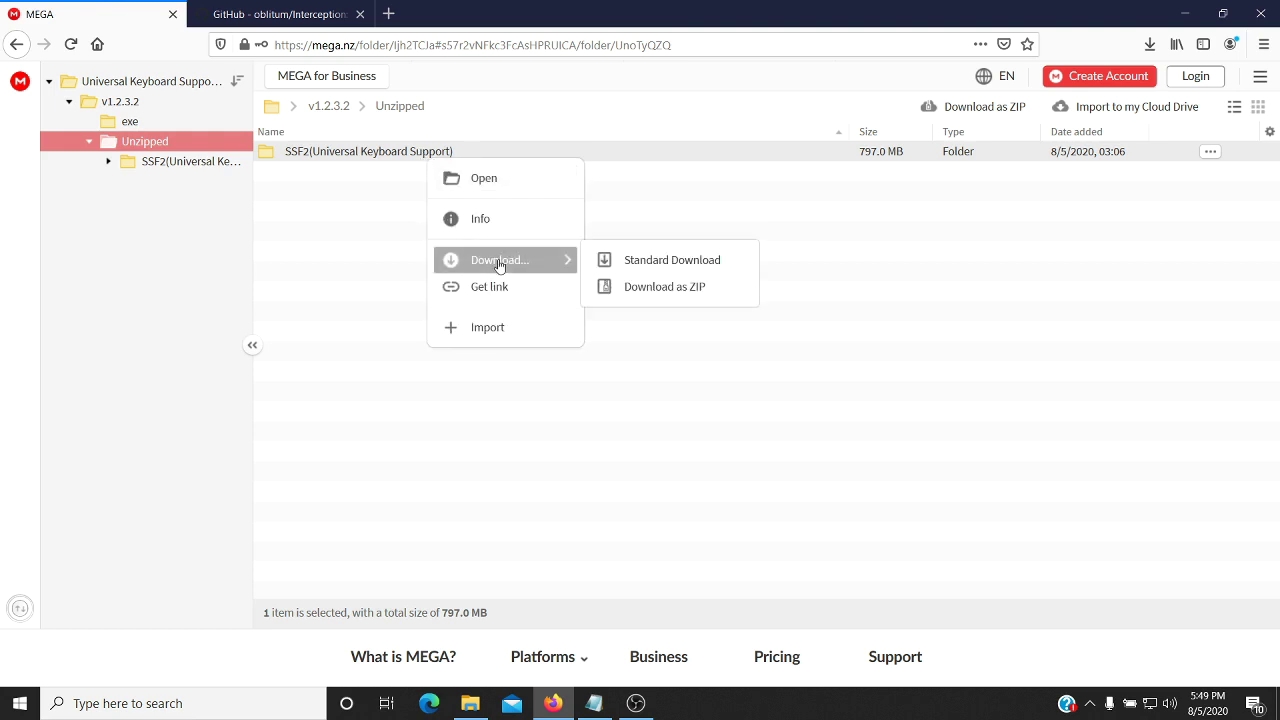
pyautogui.click(690, 271)
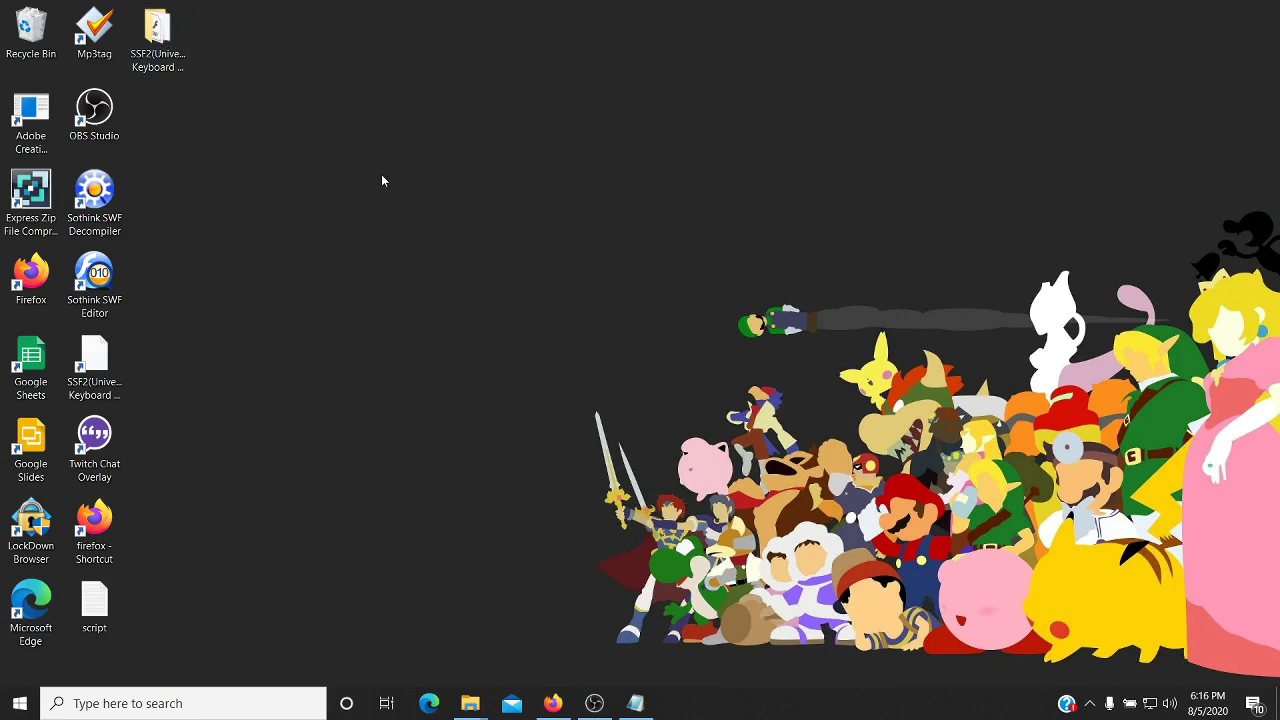
# Open the SSF2(Universal Keyboard Support) folder on the desktop and select the application of the same name
pyautogui.doubleClick(166, 55)
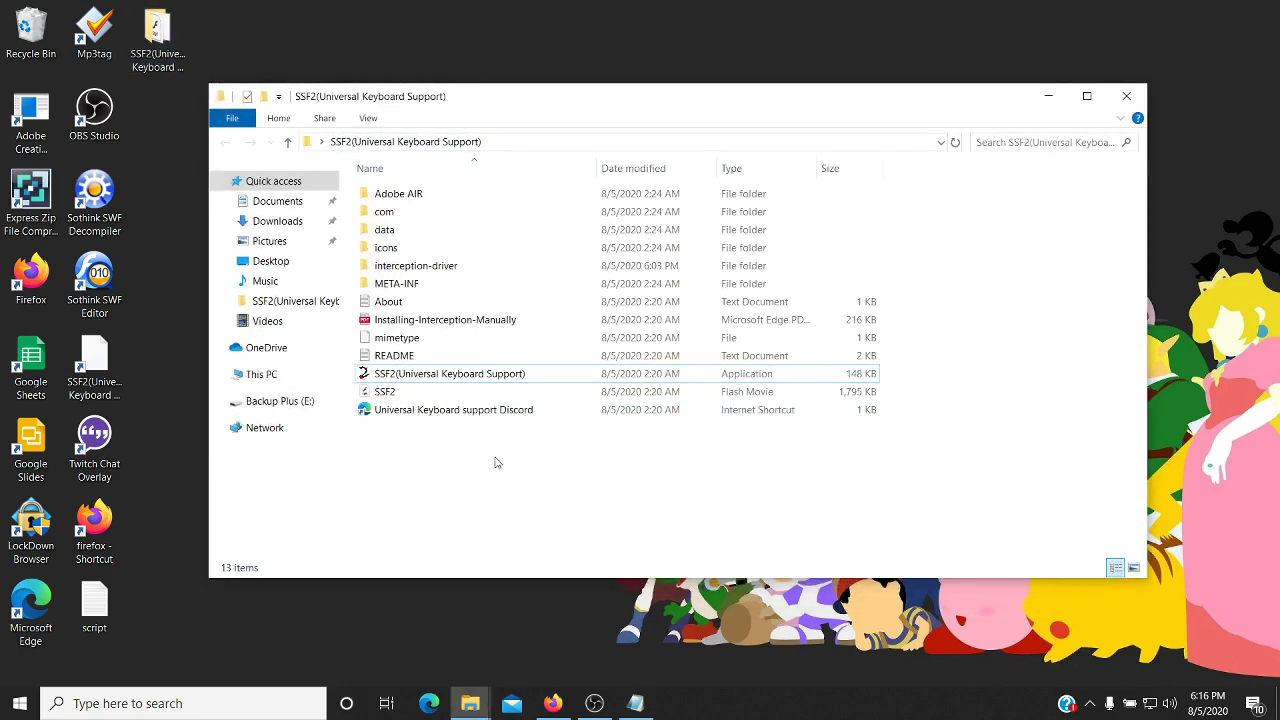
pyautogui.moveTo(624, 481); pyautogui.dragTo(647, 504)
pyautogui.click(483, 373)
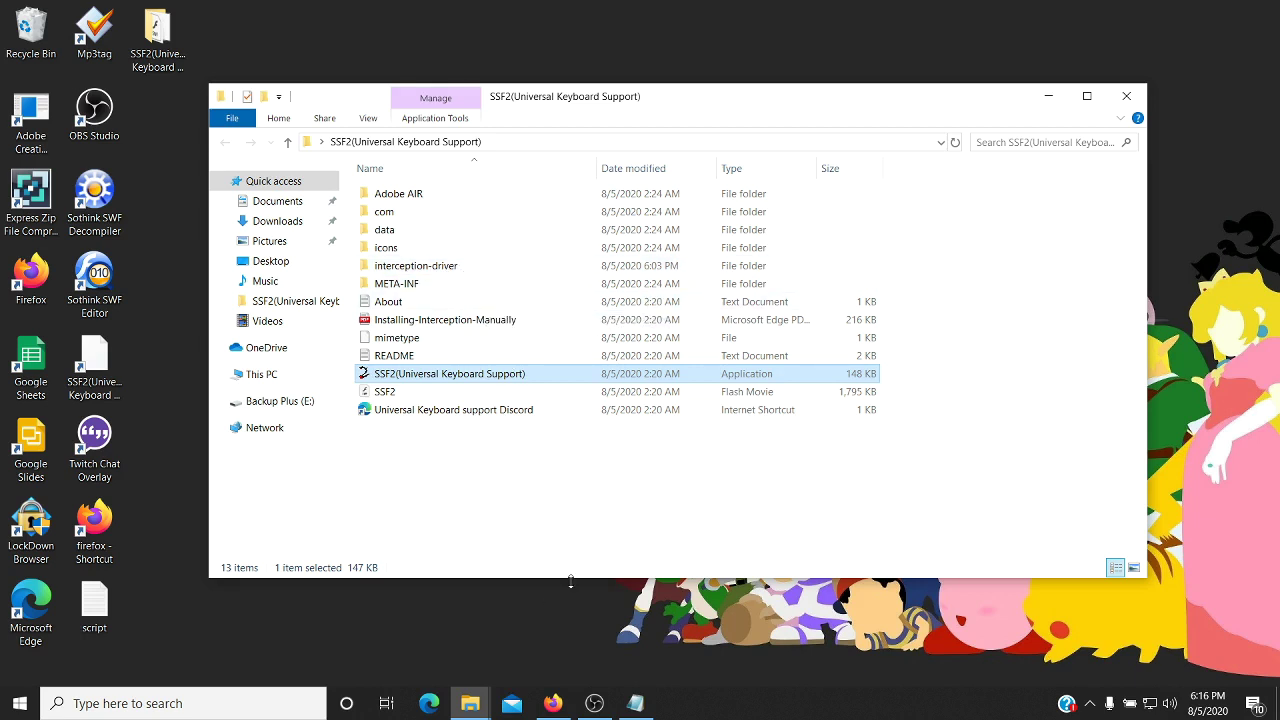
# Switch to Firefox and look over the oblitum/Interception GitHub page and its README, then minimise the browser
pyautogui.click(552, 703)
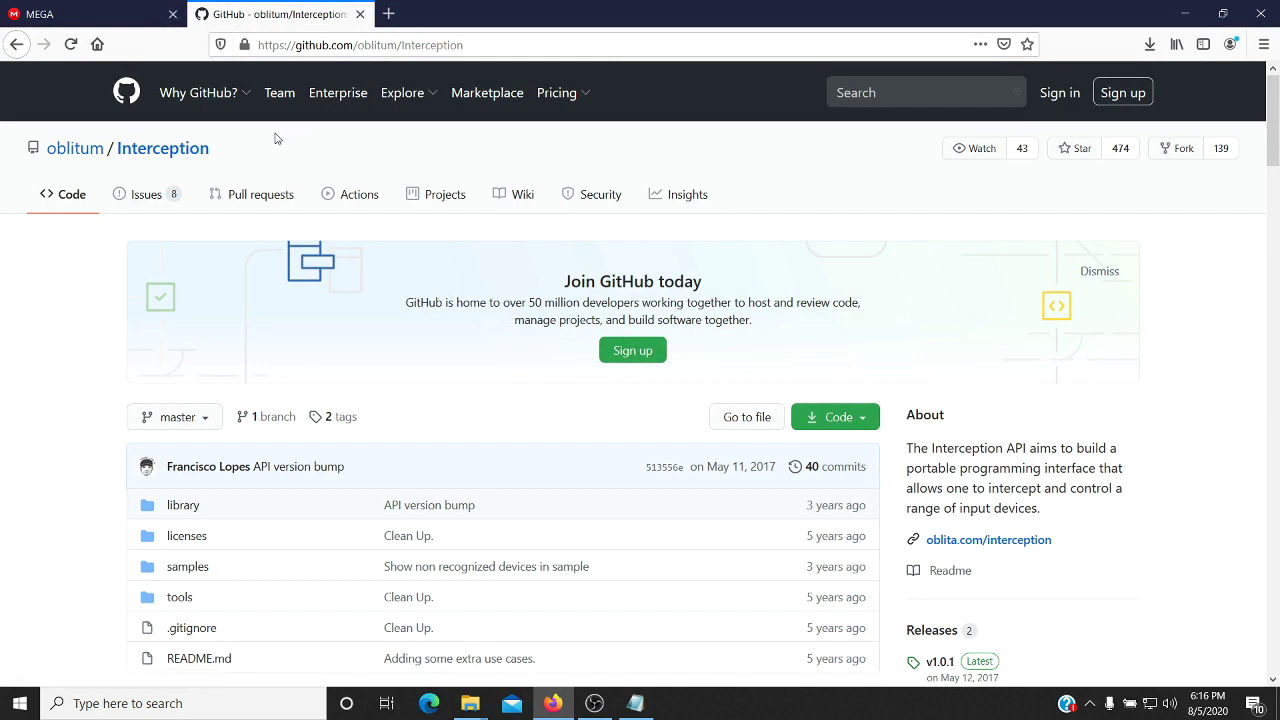
pyautogui.click(418, 46)
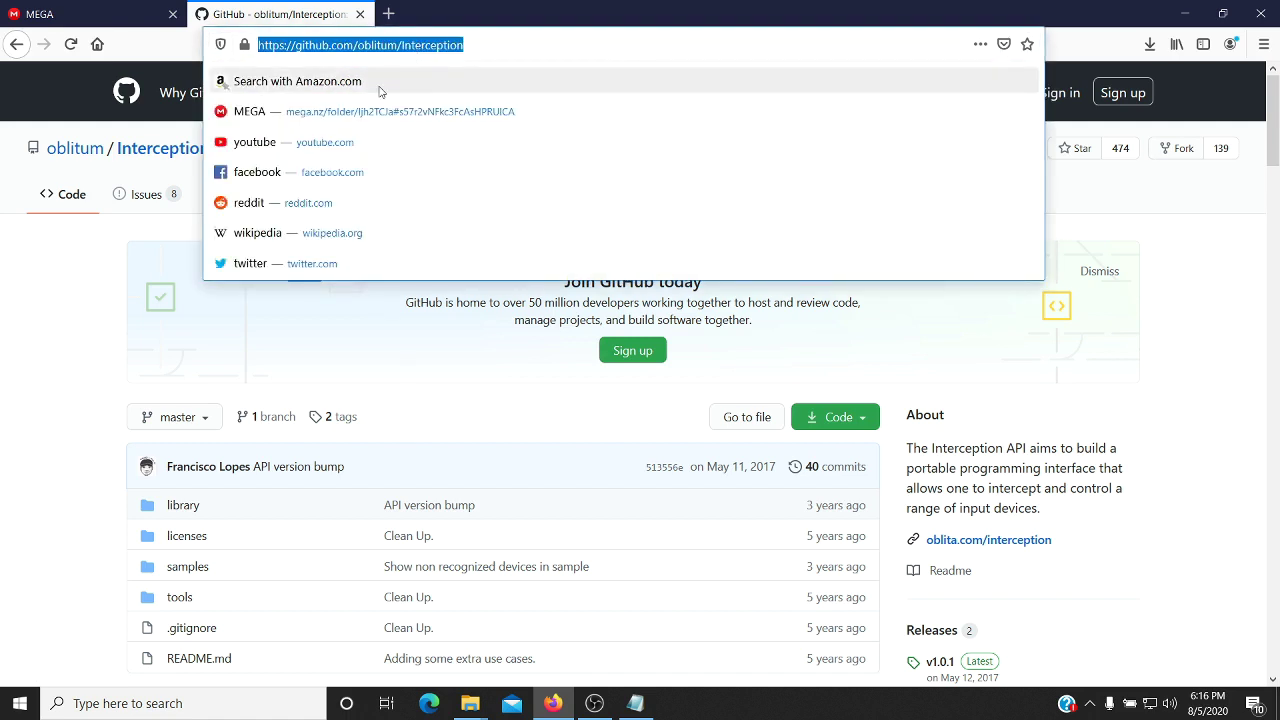
pyautogui.click(2, 369)
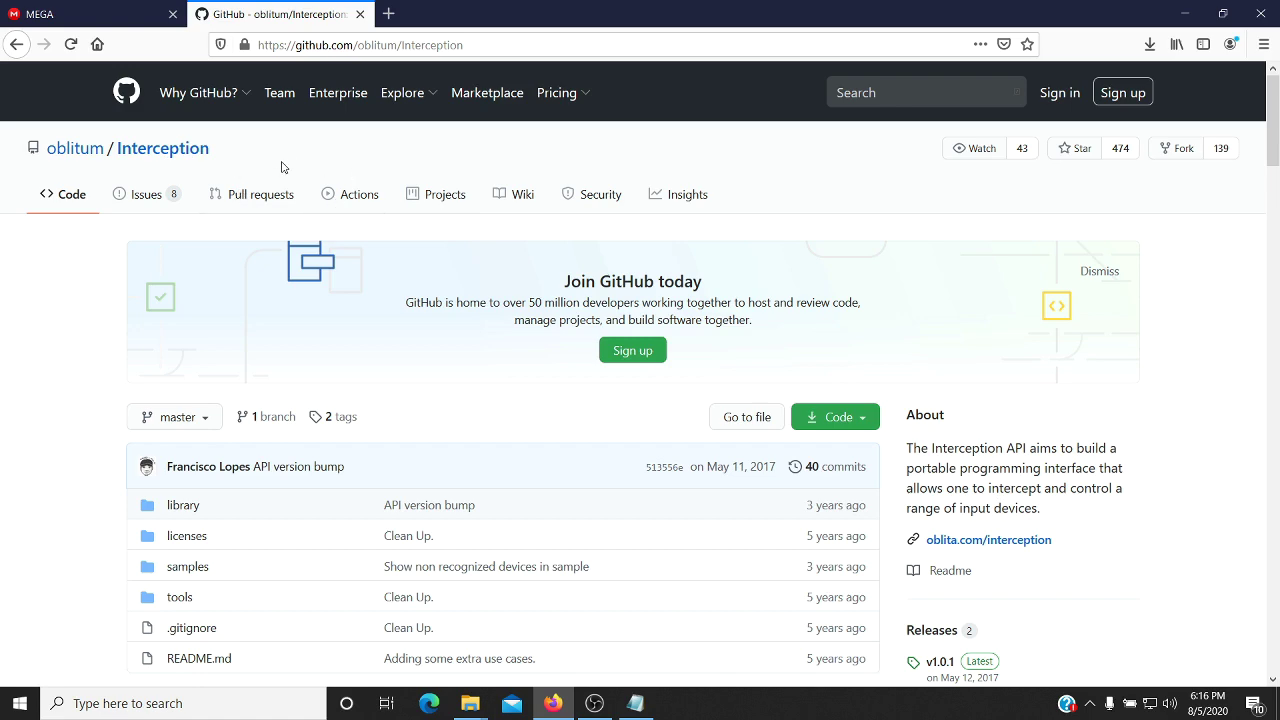
pyautogui.scroll(-5, 335, 190)
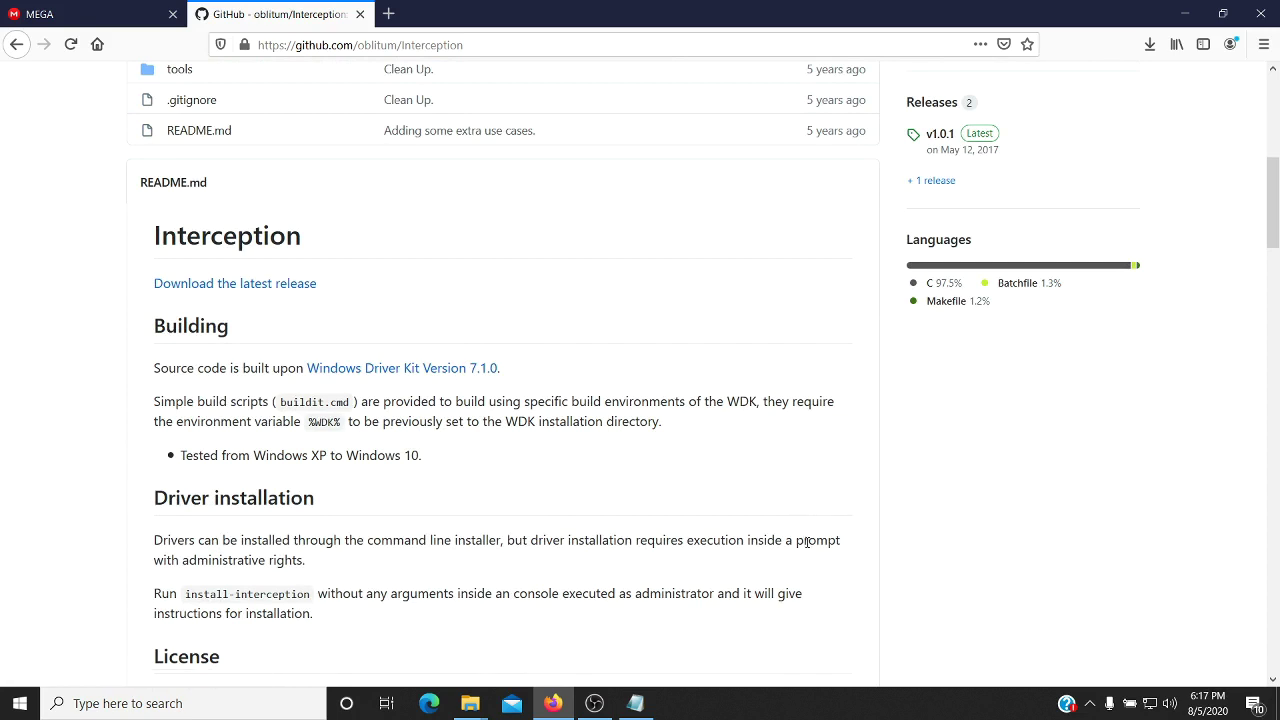
pyautogui.click(1188, 14)
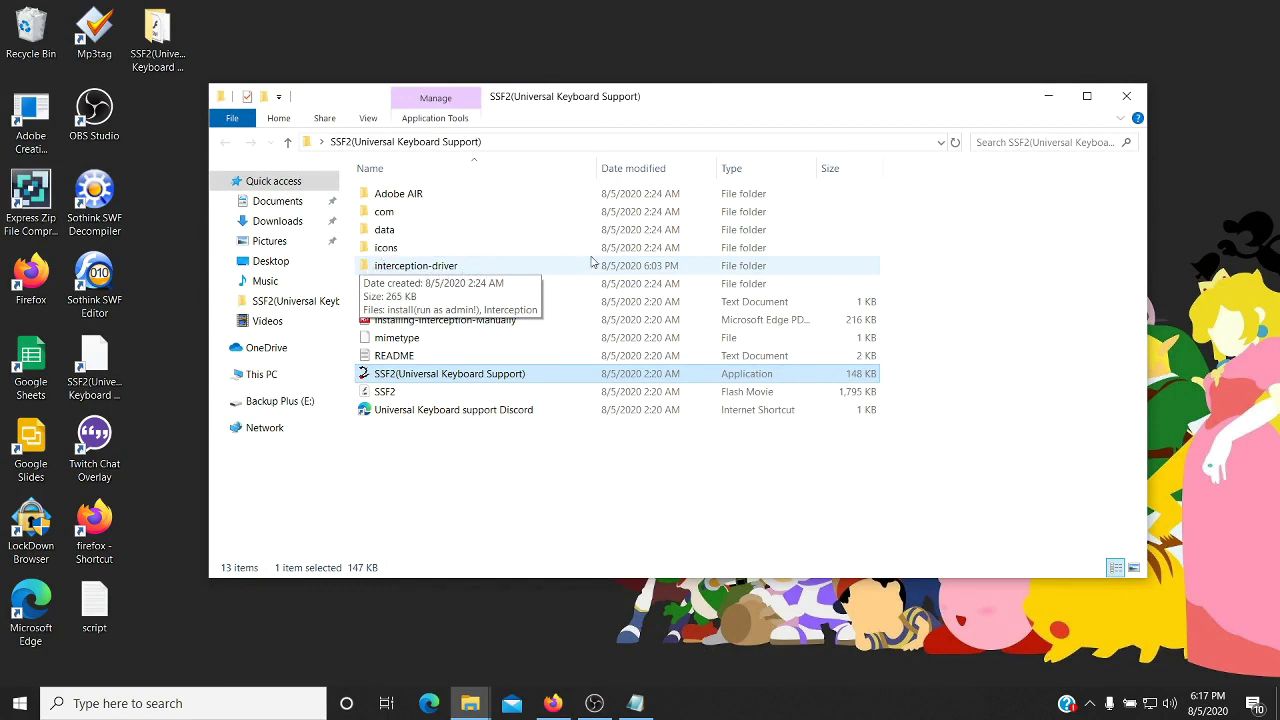
# Open the Installing-Interception-Manually PDF, read through its installation and uninstalling instructions, and minimise it
pyautogui.click(578, 448)
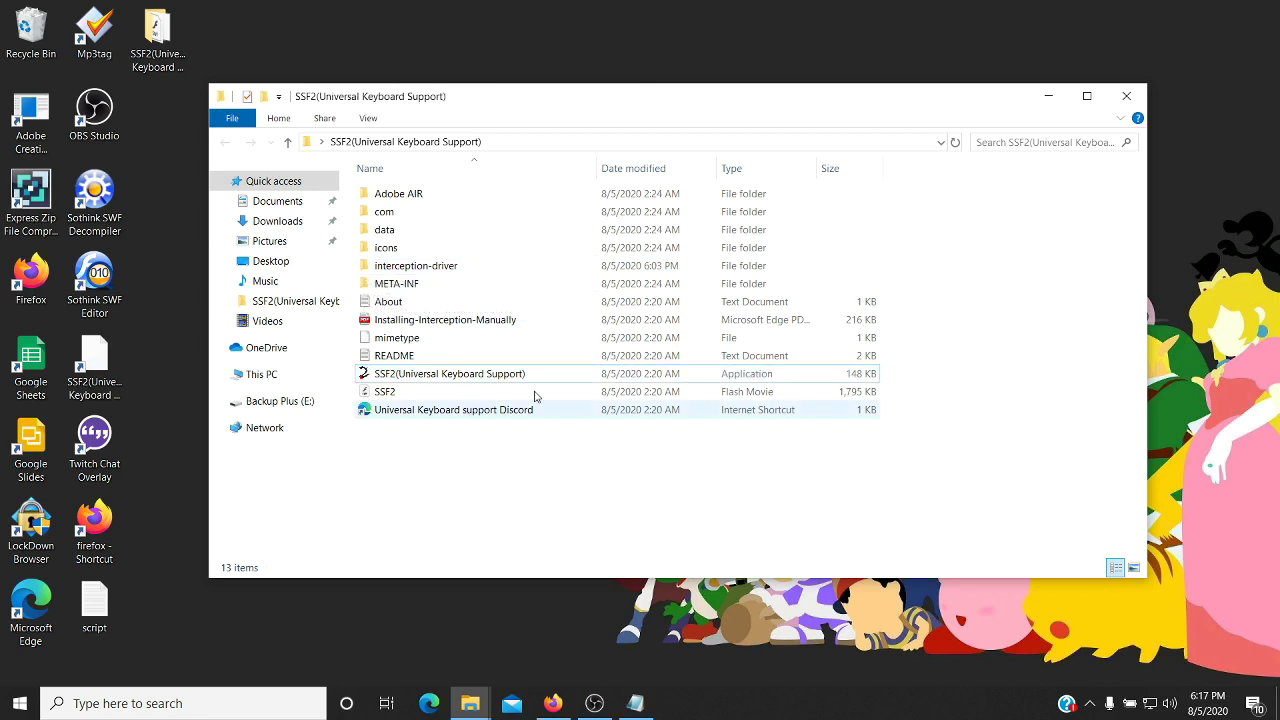
pyautogui.doubleClick(408, 321)
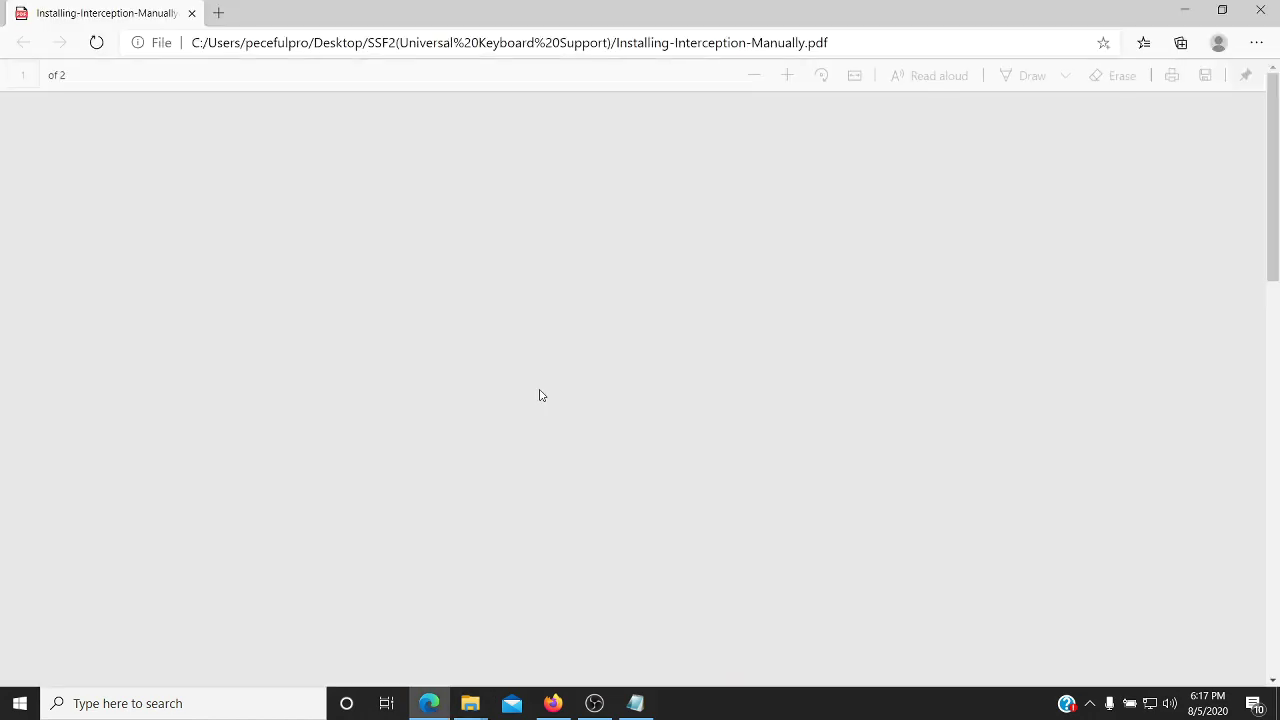
pyautogui.scroll(-15, 630, 390)
pyautogui.scroll(-5, 630, 382)
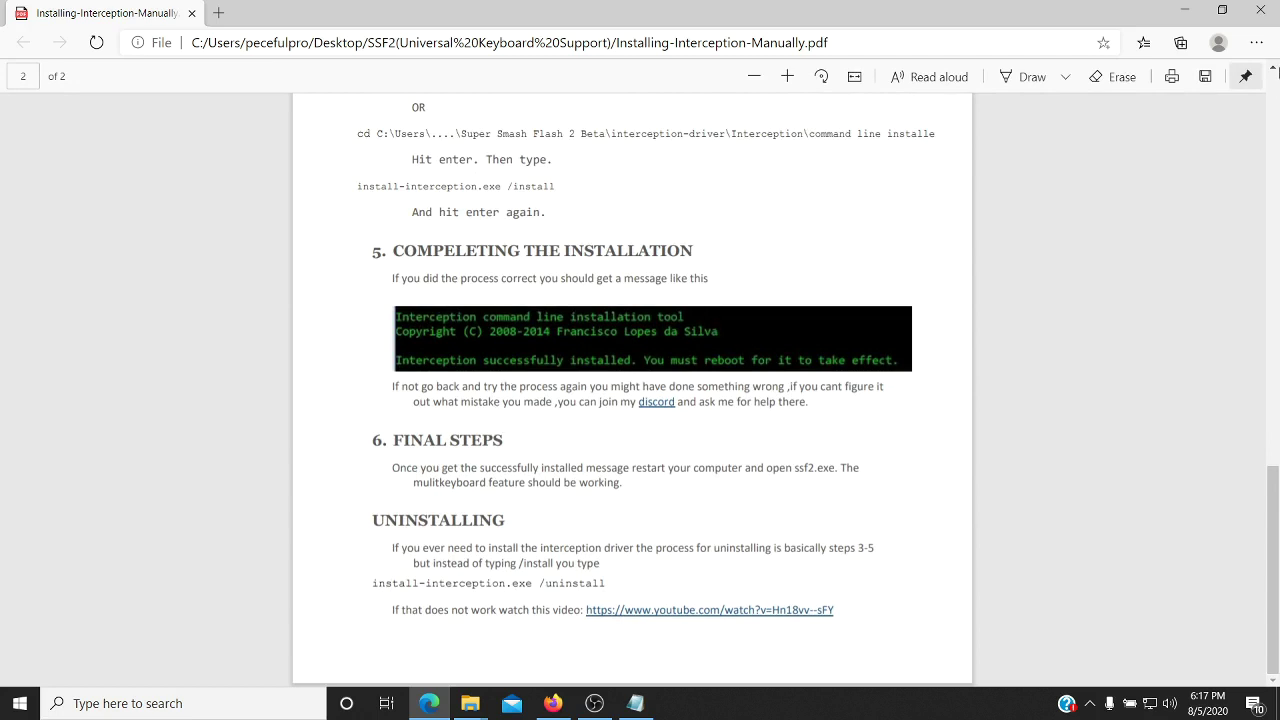
pyautogui.click(1188, 8)
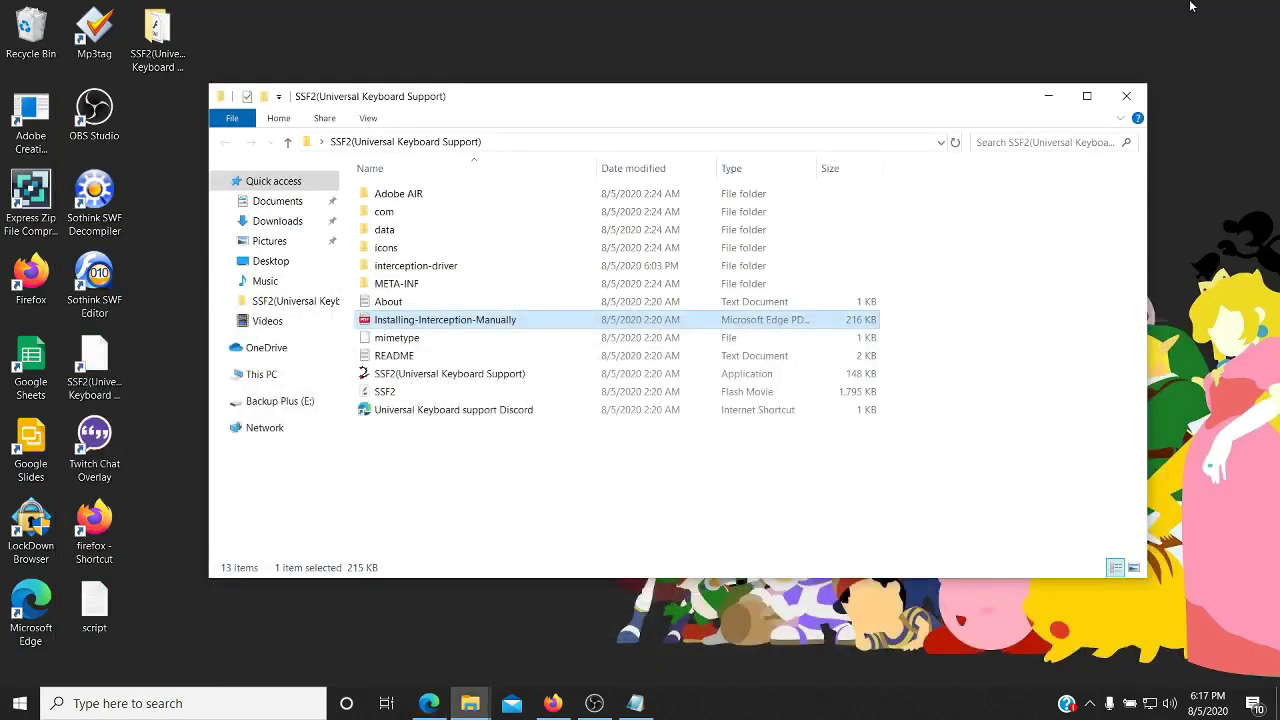
# Extract the Interception ZIP archive directly into the interception-driver folder
pyautogui.doubleClick(396, 268)
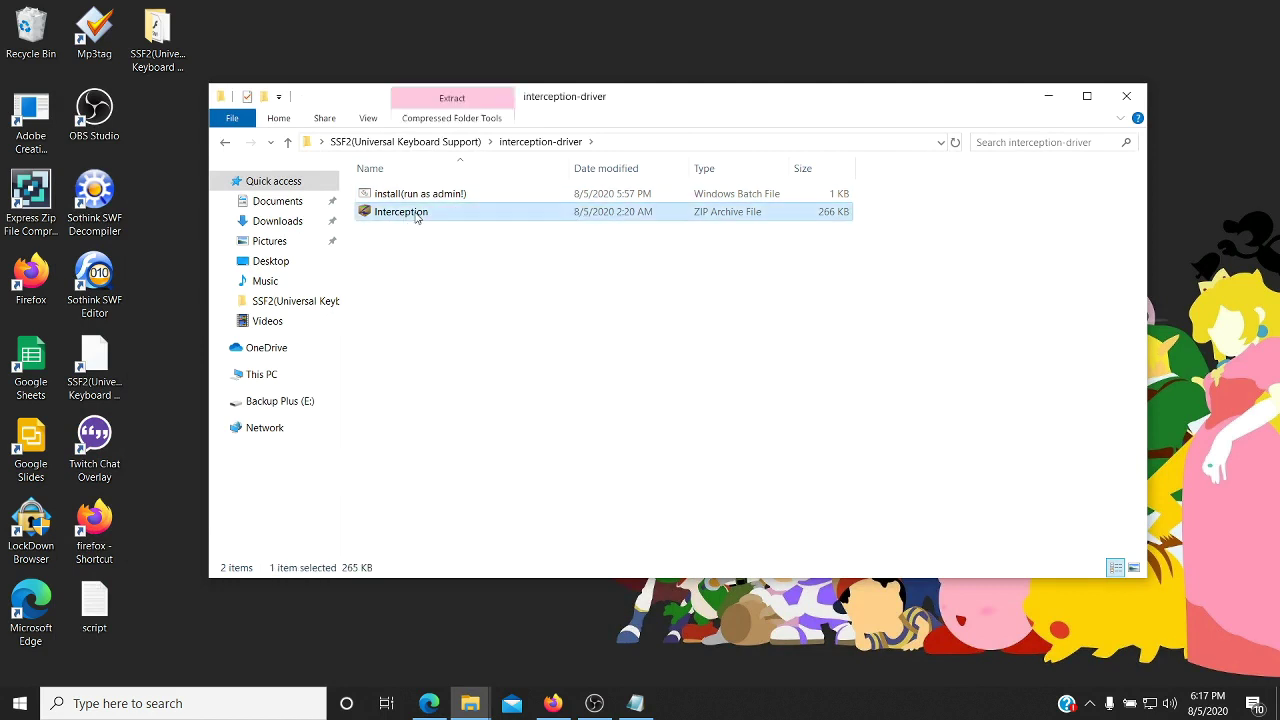
pyautogui.click(484, 122)
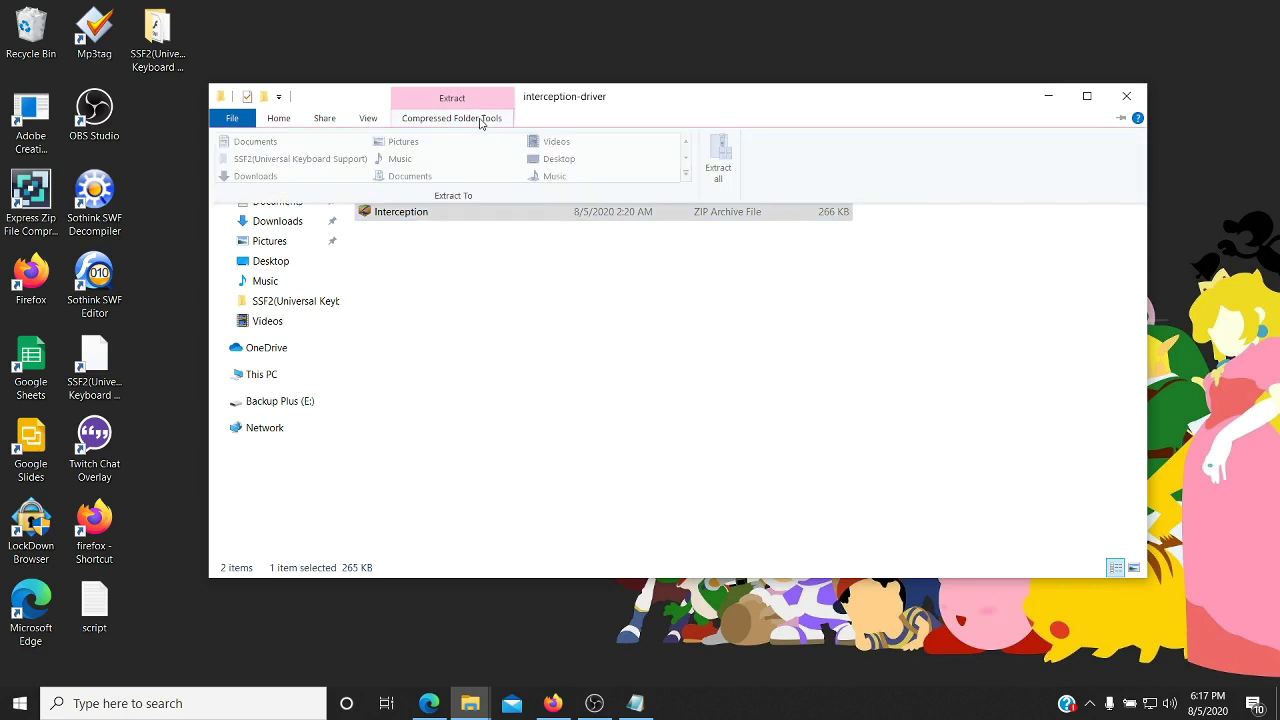
pyautogui.rightClick(542, 217)
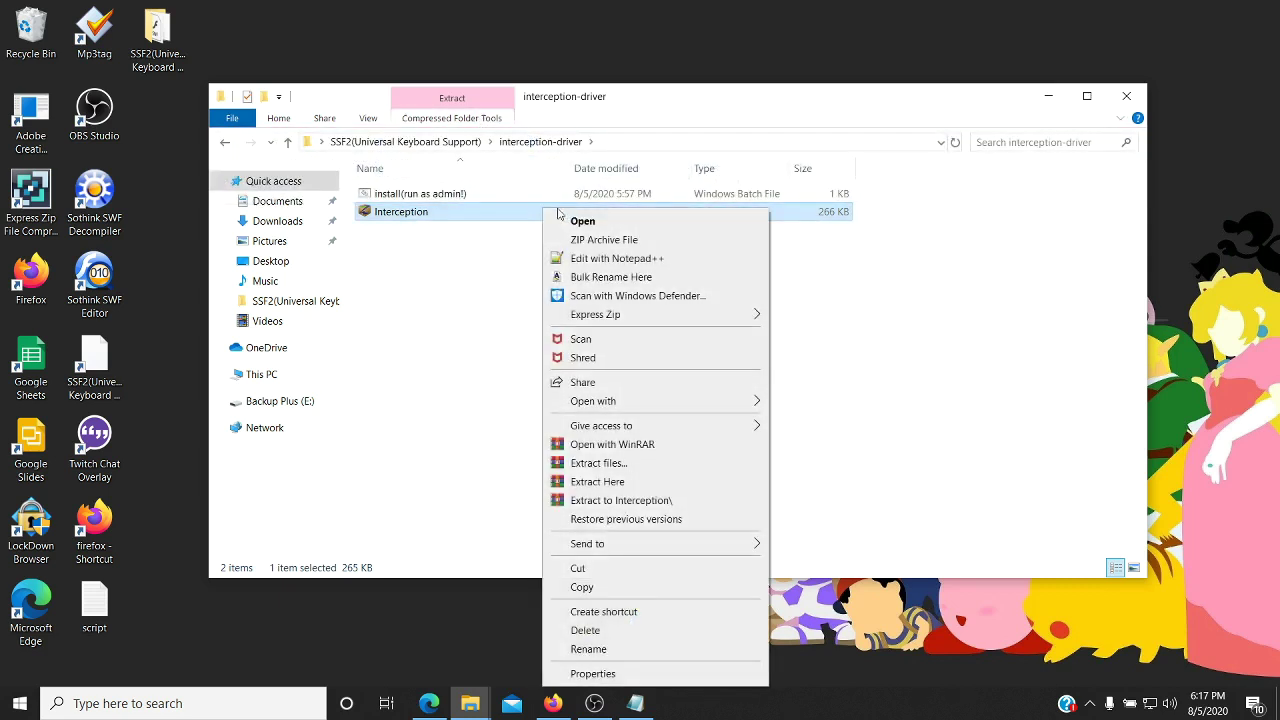
pyautogui.click(652, 484)
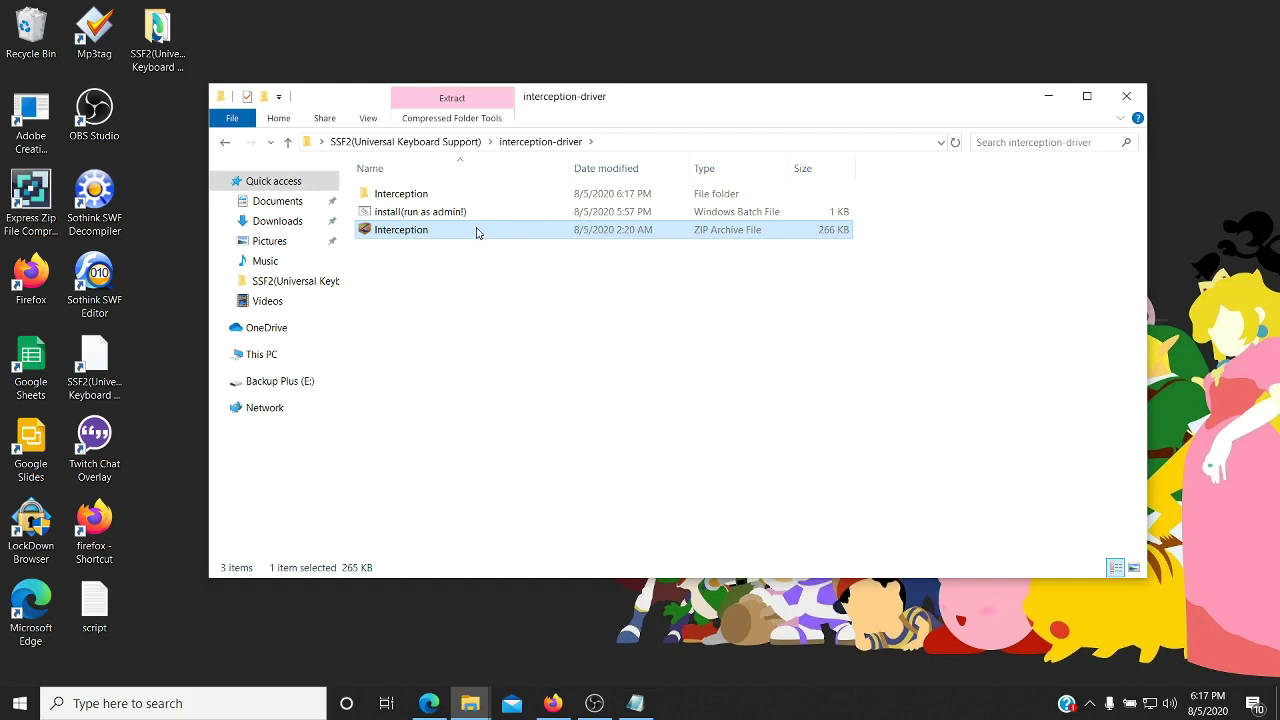
pyautogui.rightClick(479, 230)
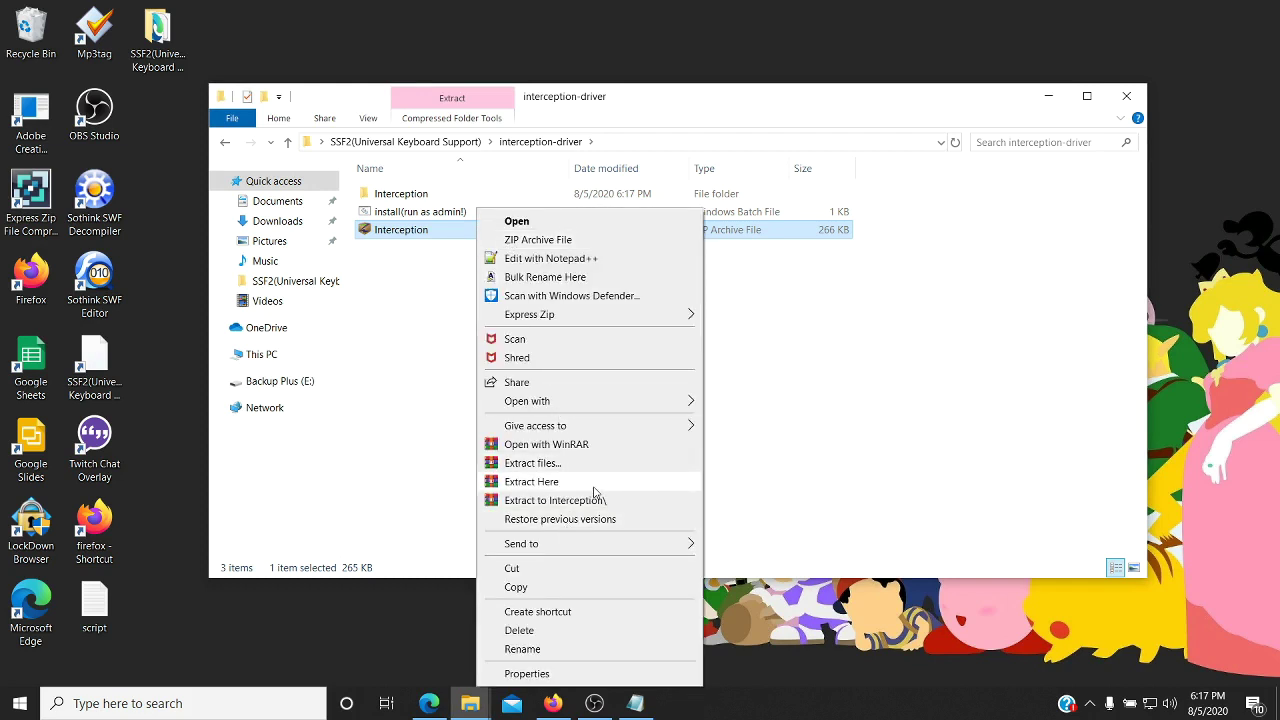
pyautogui.click(856, 366)
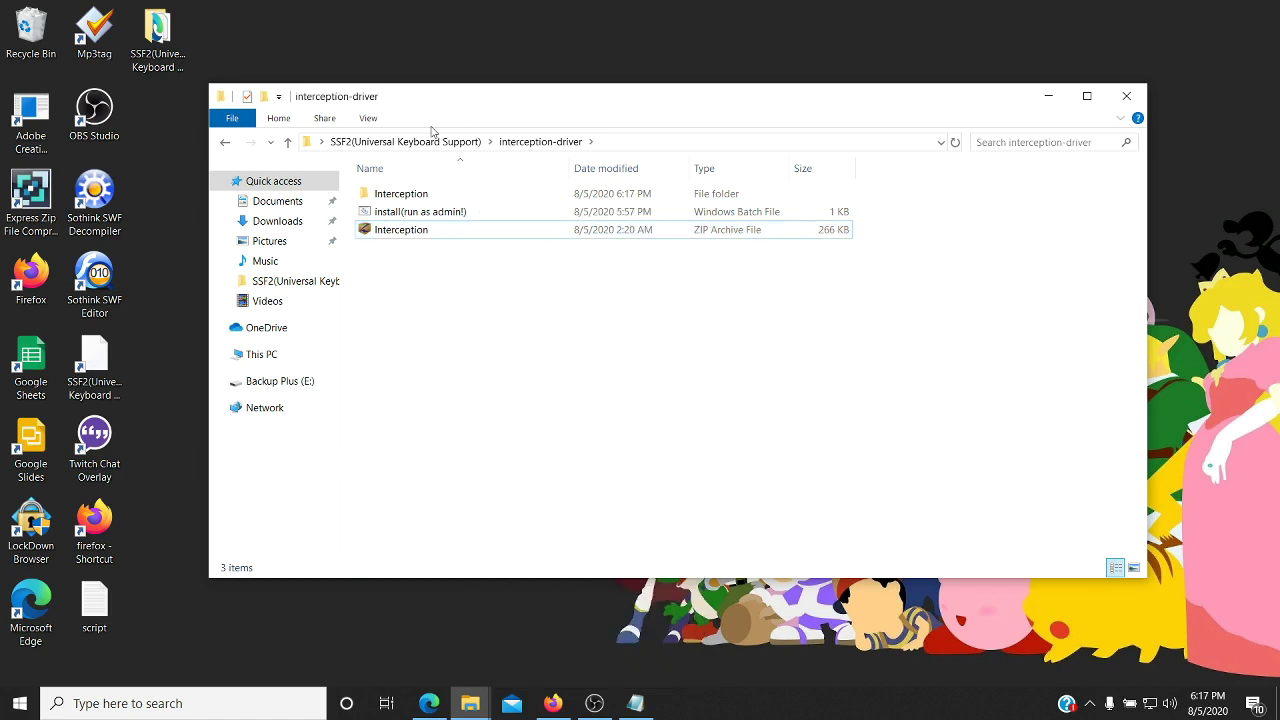
pyautogui.click(461, 237)
pyautogui.click(465, 117)
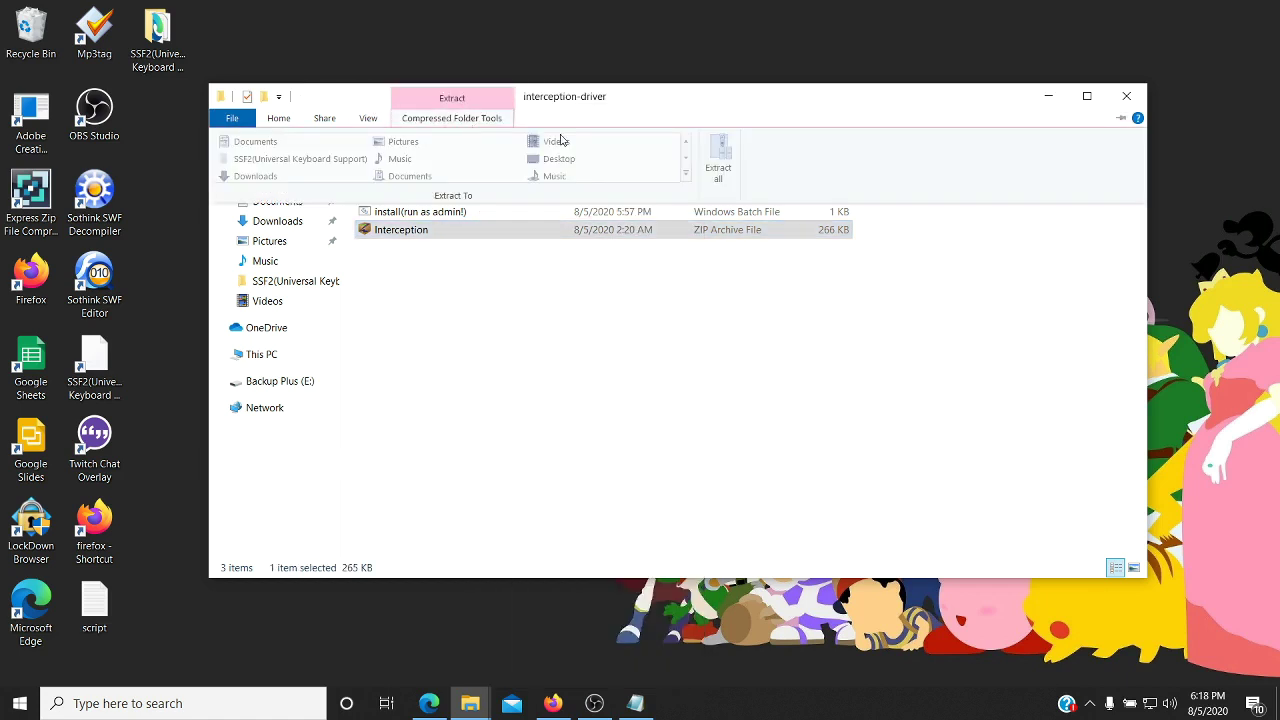
pyautogui.click(386, 118)
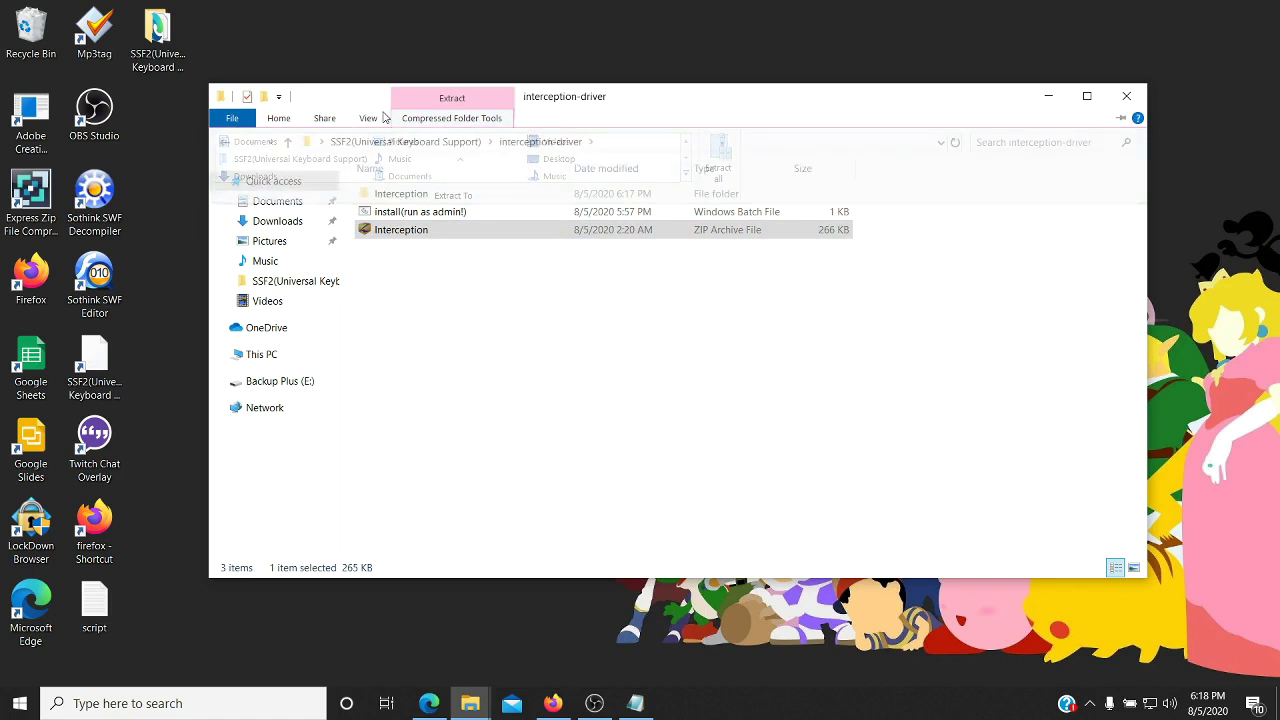
pyautogui.click(333, 119)
pyautogui.click(341, 120)
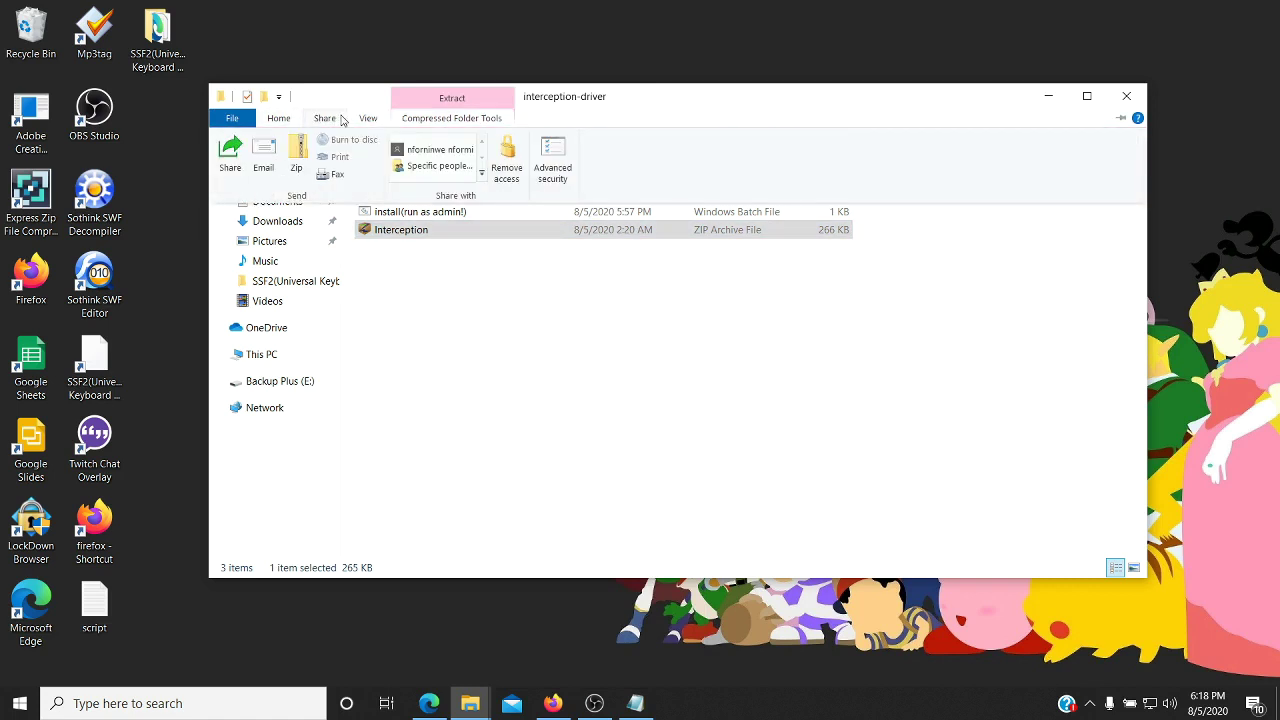
pyautogui.click(285, 118)
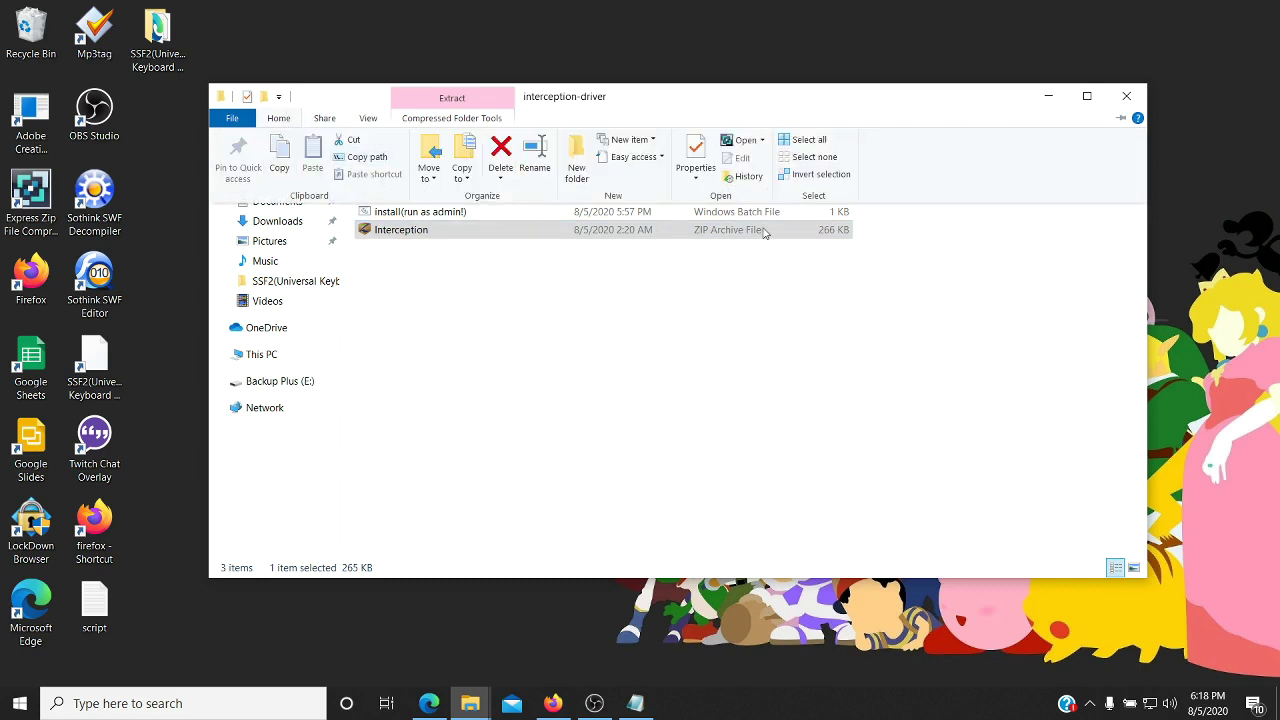
pyautogui.click(643, 341)
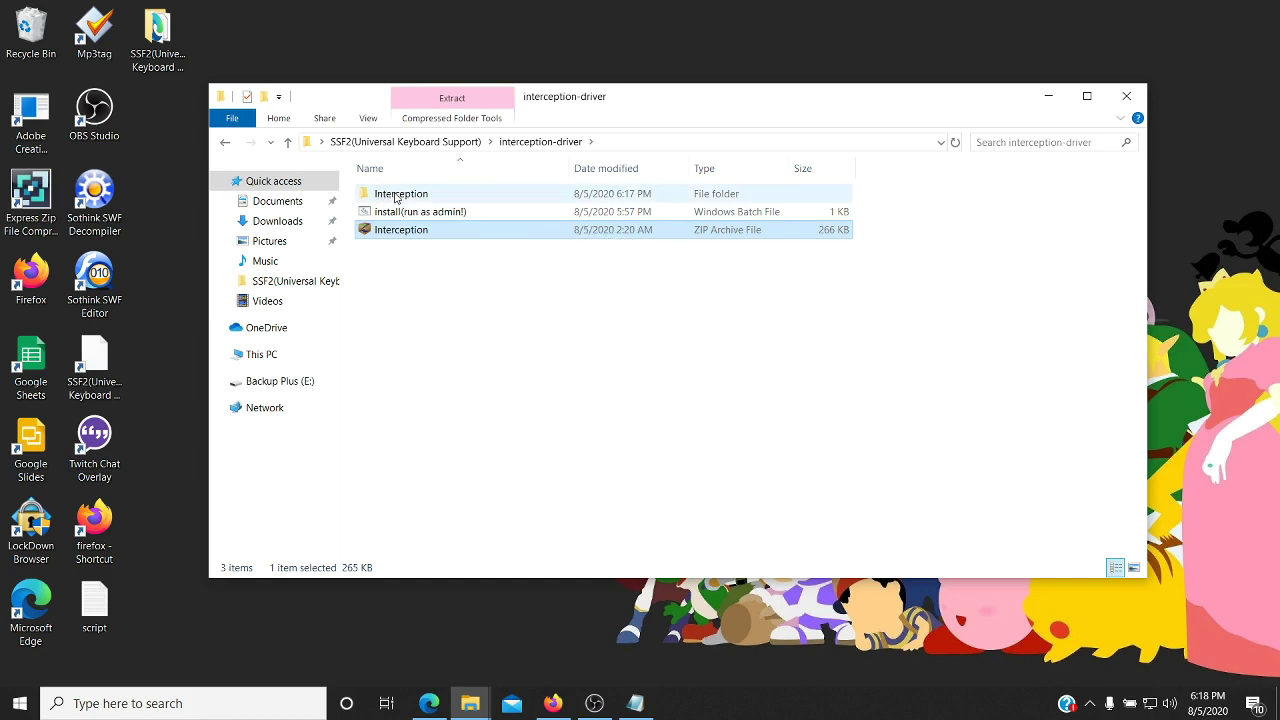
# Run the install(run as admin!) batch file as administrator to install the Interception driver
pyautogui.click(452, 193)
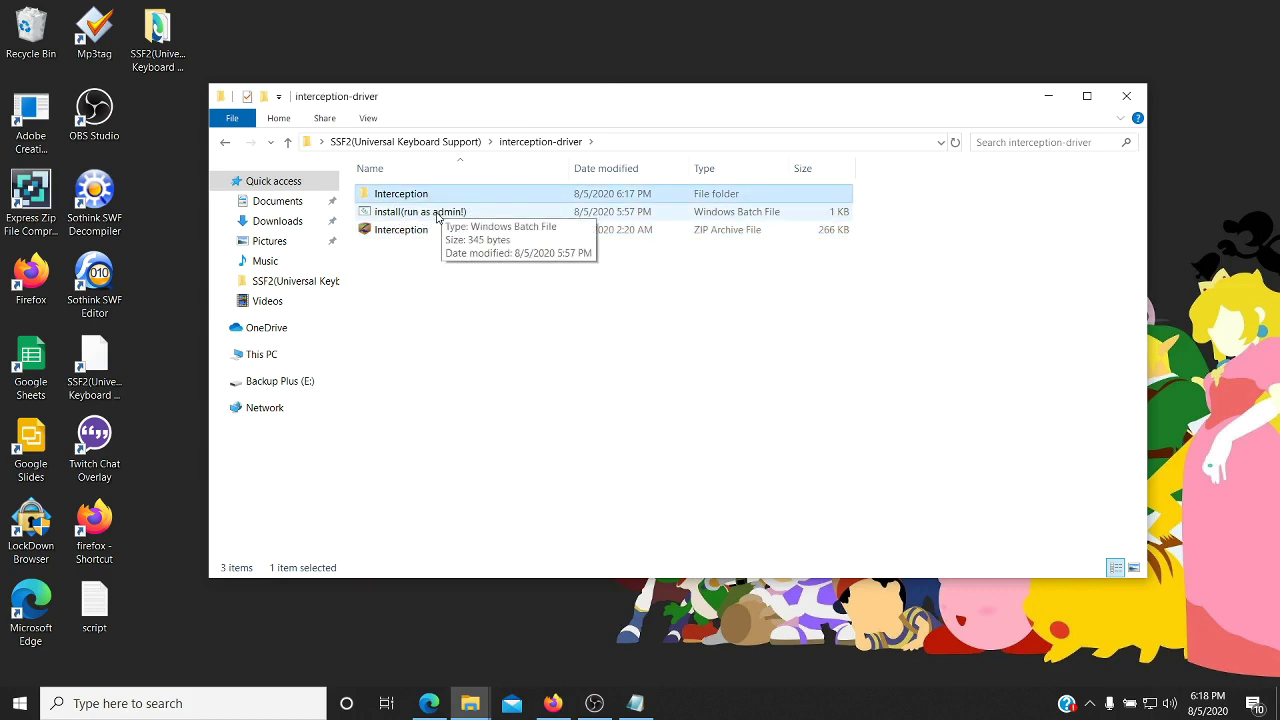
pyautogui.click(437, 214)
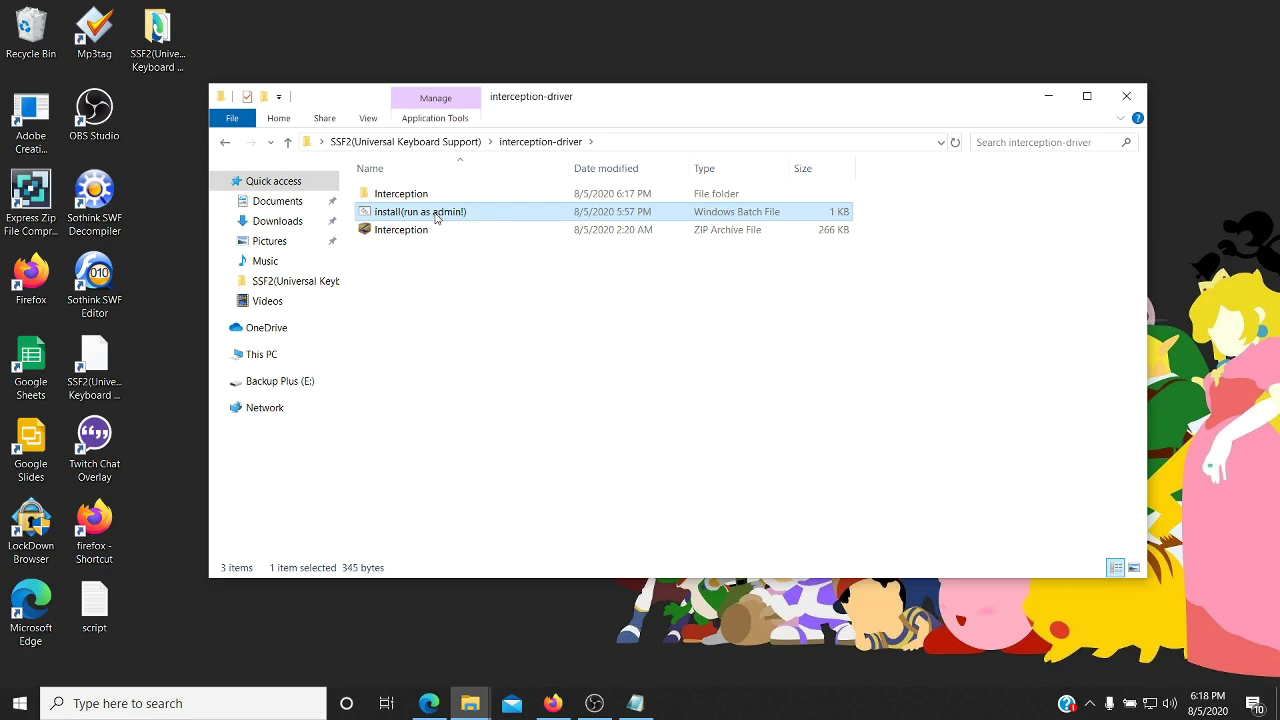
pyautogui.rightClick(437, 218)
pyautogui.click(508, 262)
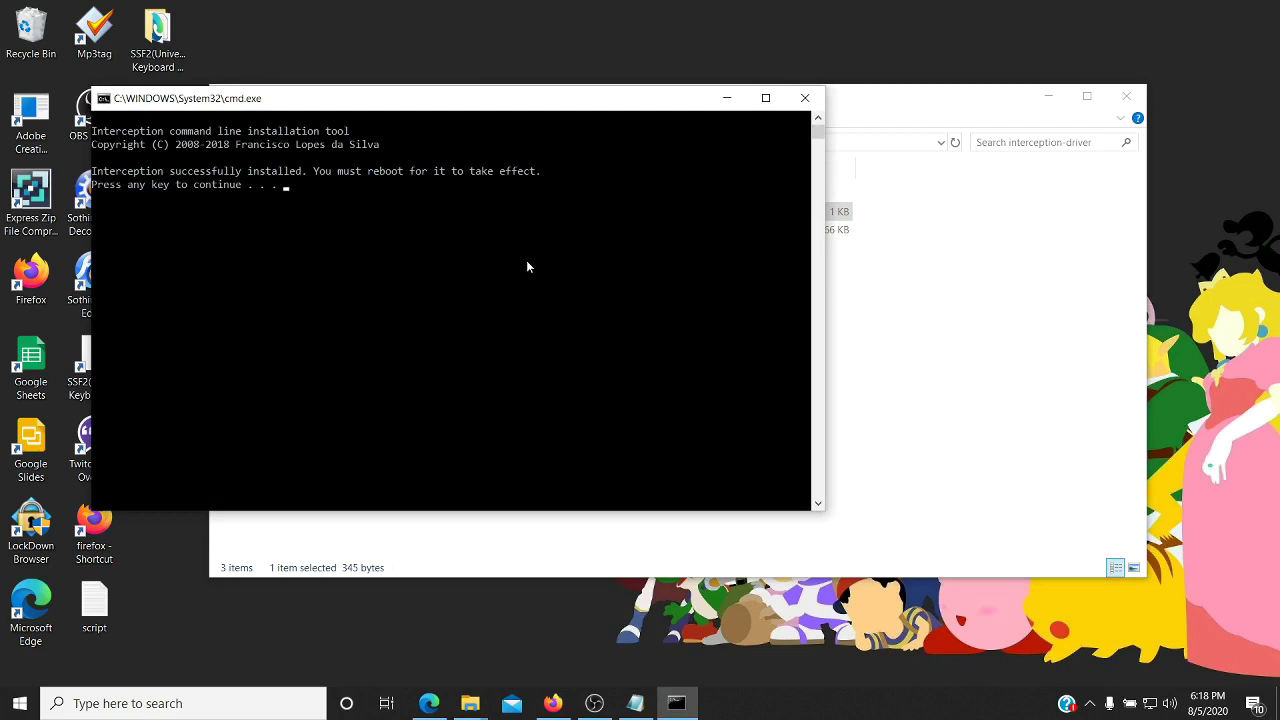
# Move the console window aside to check the driver installation message, then minimise the console
pyautogui.moveTo(414, 105); pyautogui.dragTo(769, 182)
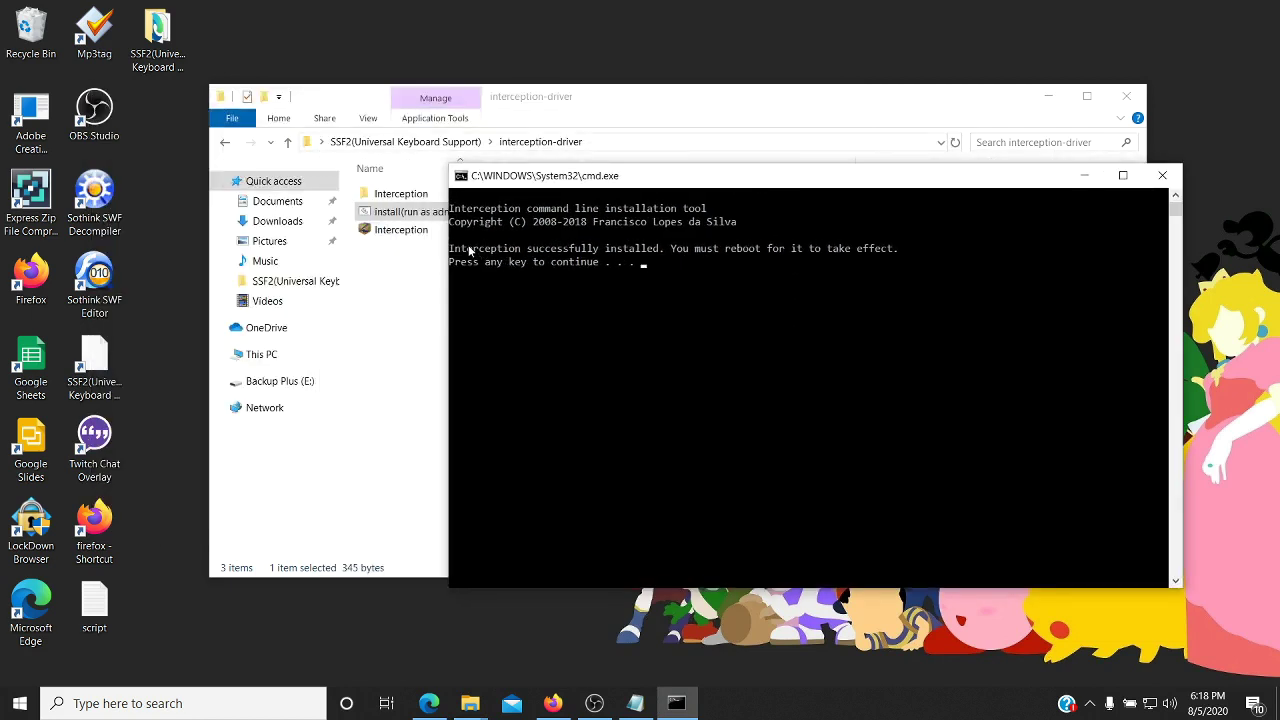
pyautogui.moveTo(451, 253); pyautogui.dragTo(664, 252)
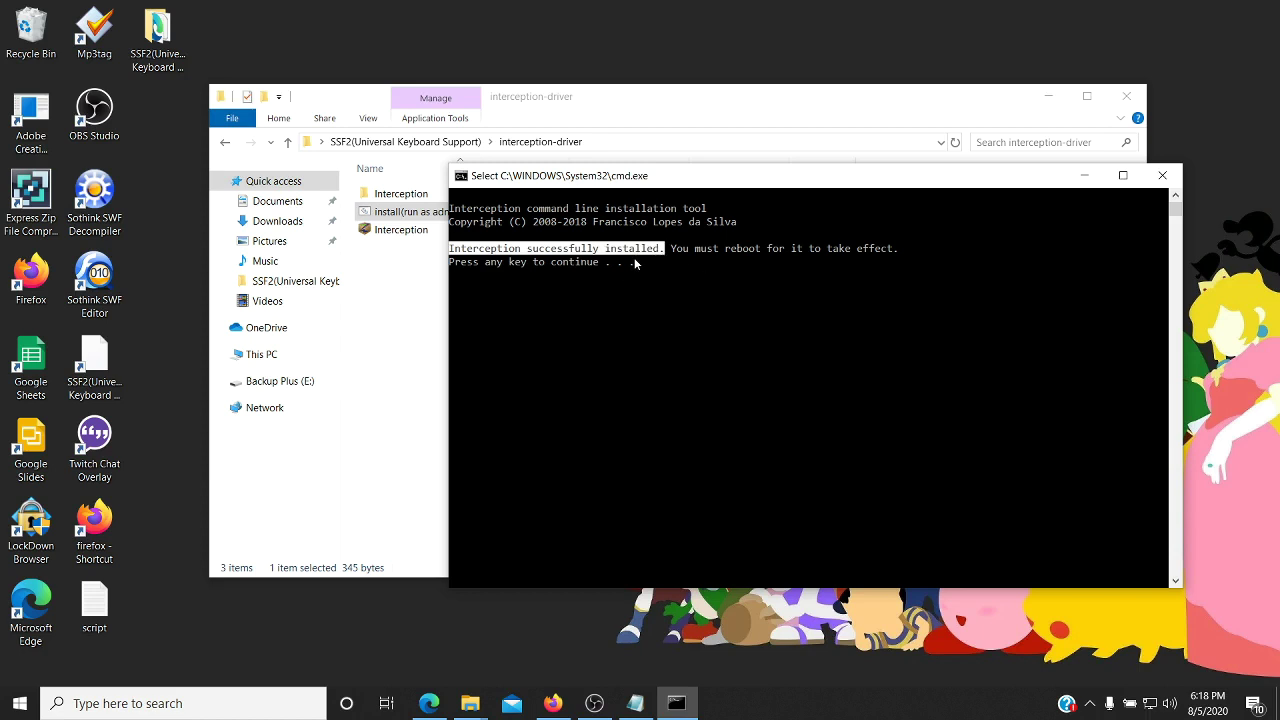
pyautogui.click(32, 668)
pyautogui.press('super')
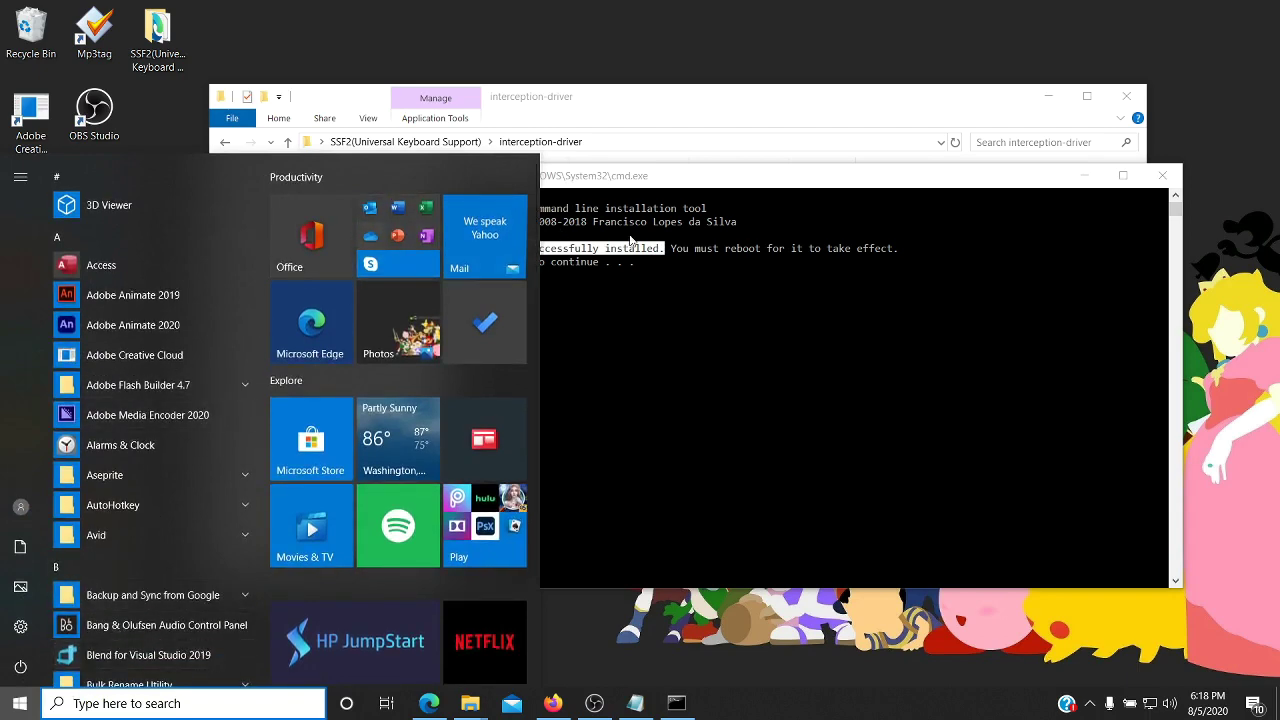
pyautogui.moveTo(1060, 180); pyautogui.dragTo(1063, 178)
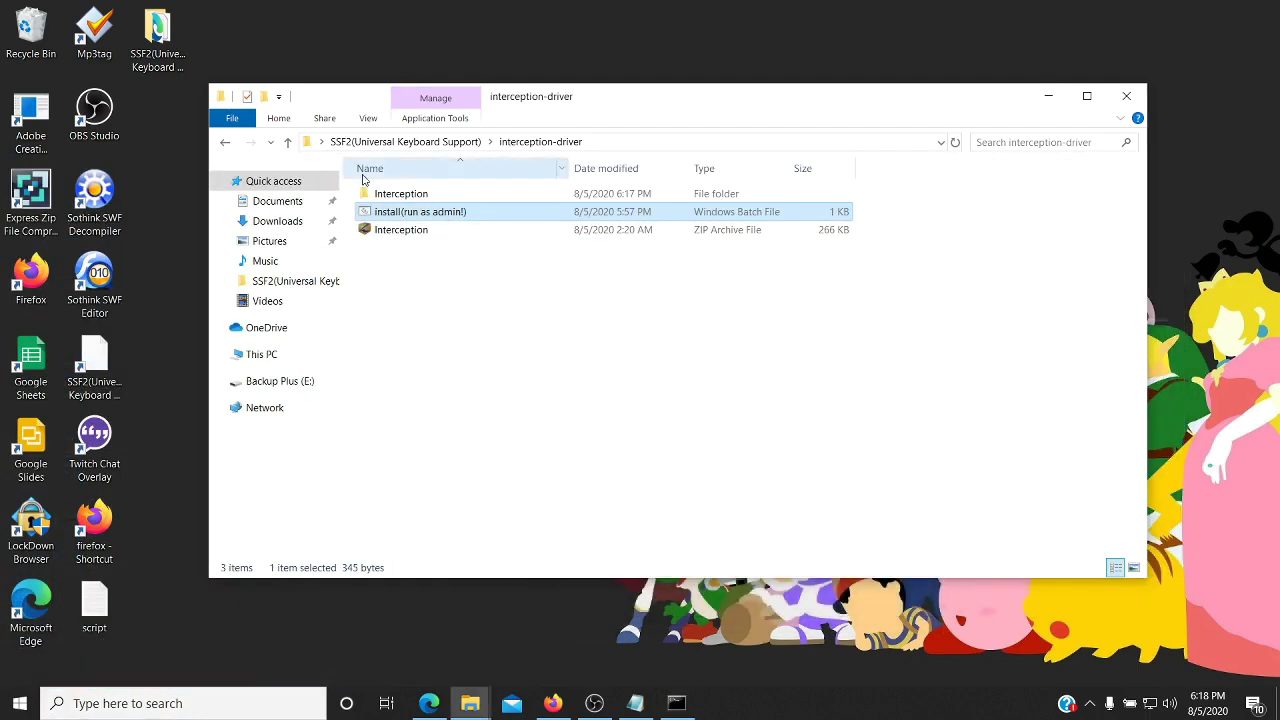
pyautogui.click(1086, 174)
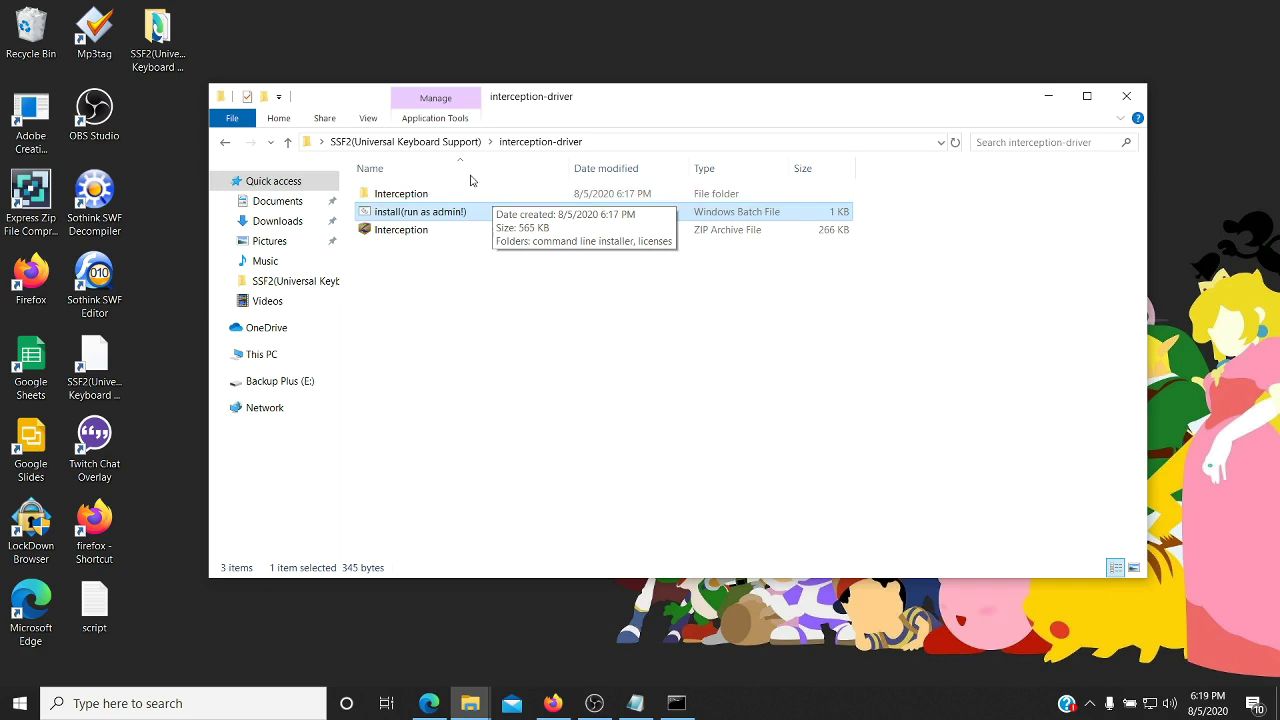
pyautogui.click(418, 141)
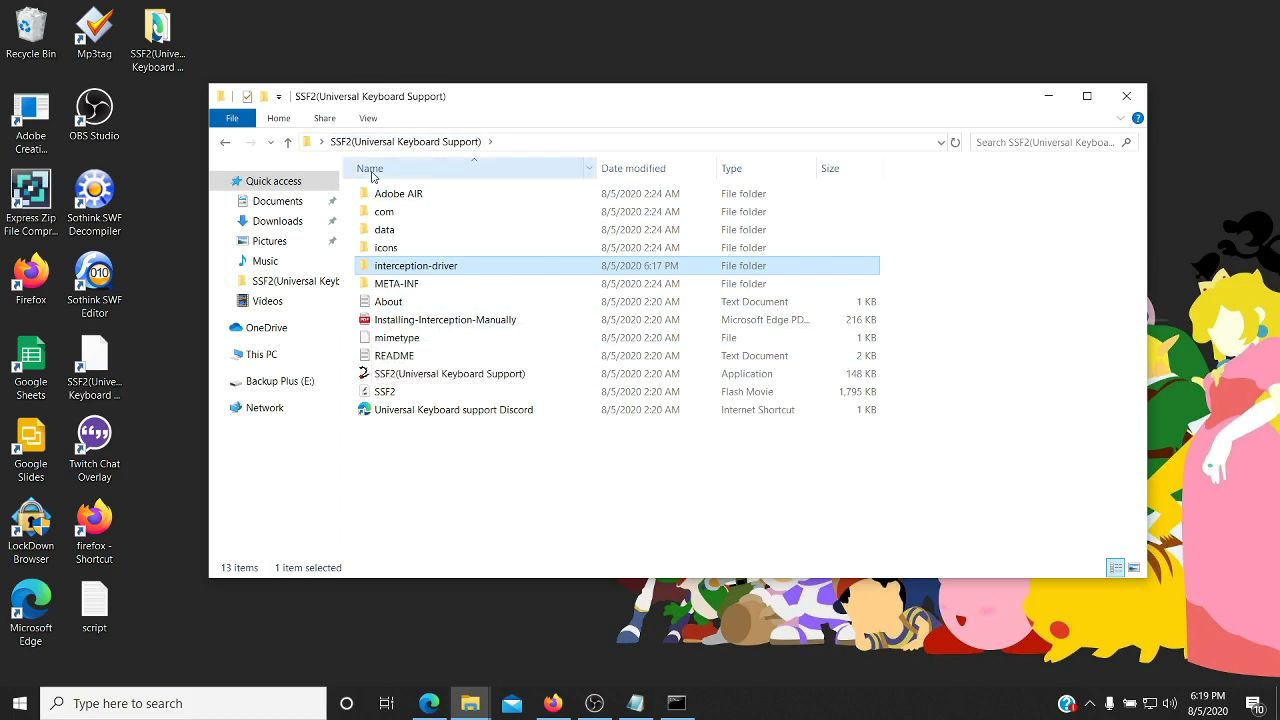
pyautogui.doubleClick(544, 269)
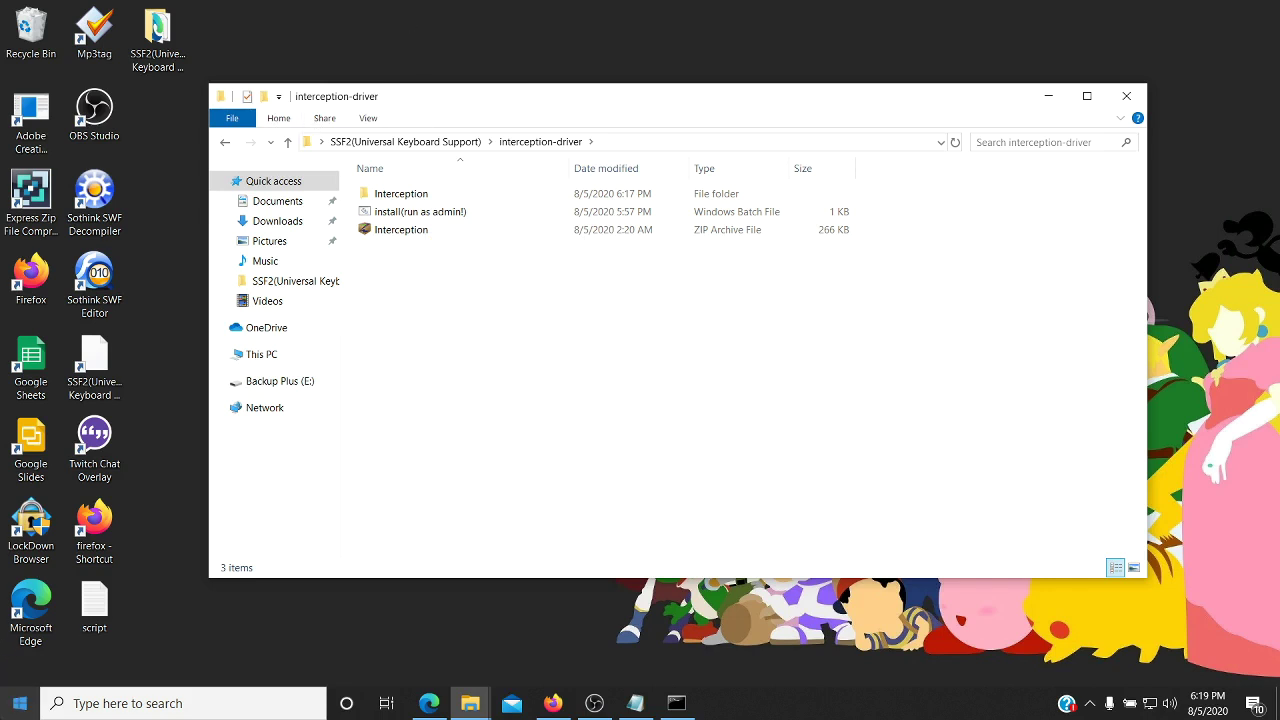
# Restart the computer so the Interception driver installation takes effect
pyautogui.click(19, 703)
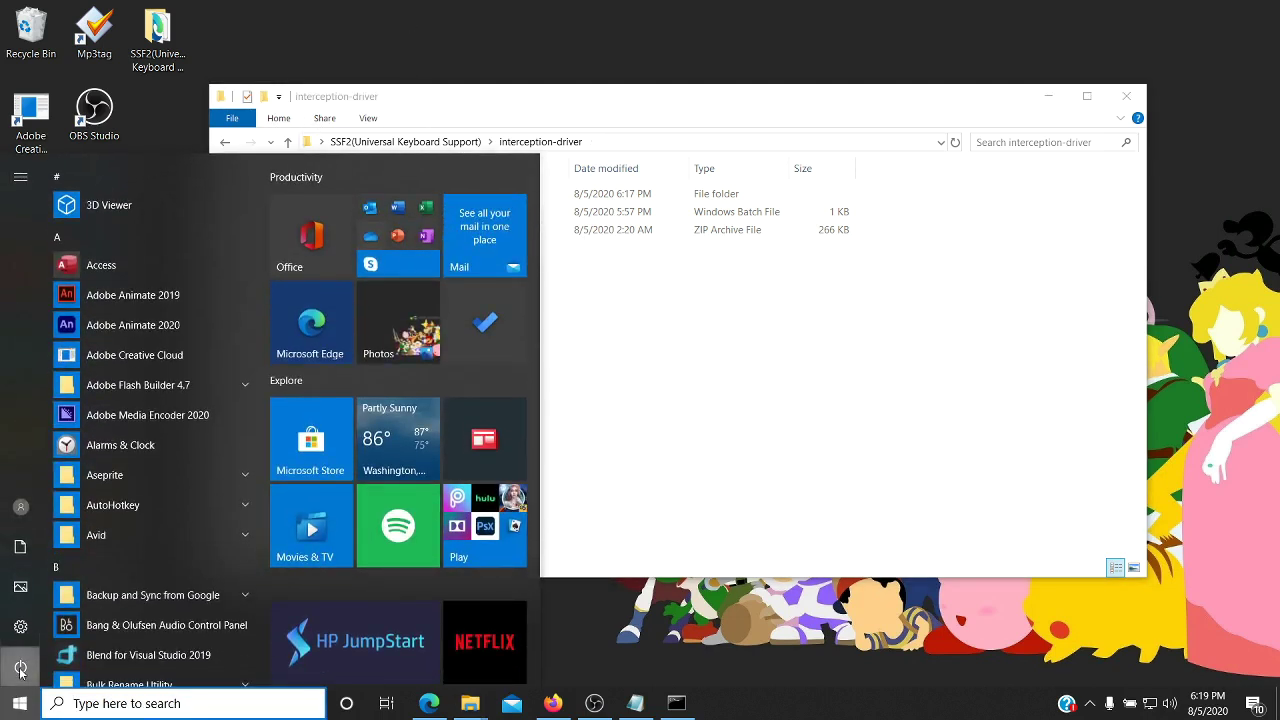
pyautogui.click(20, 668)
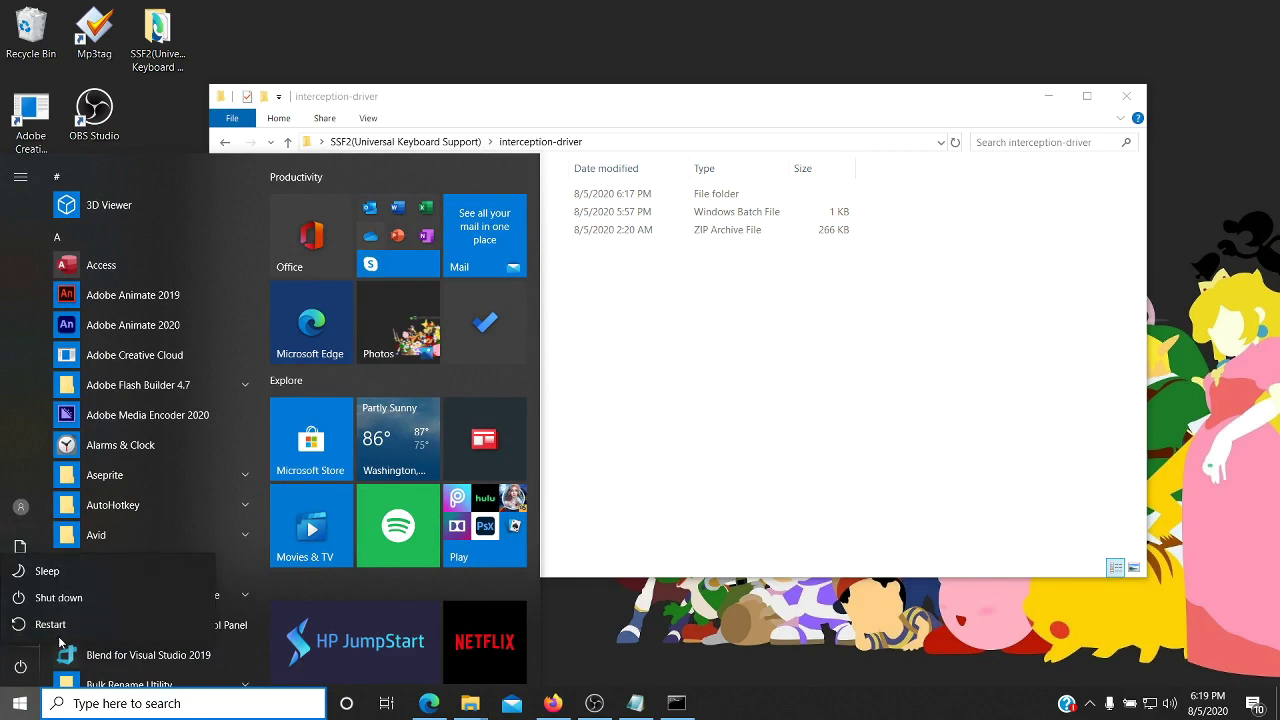
pyautogui.click(50, 624)
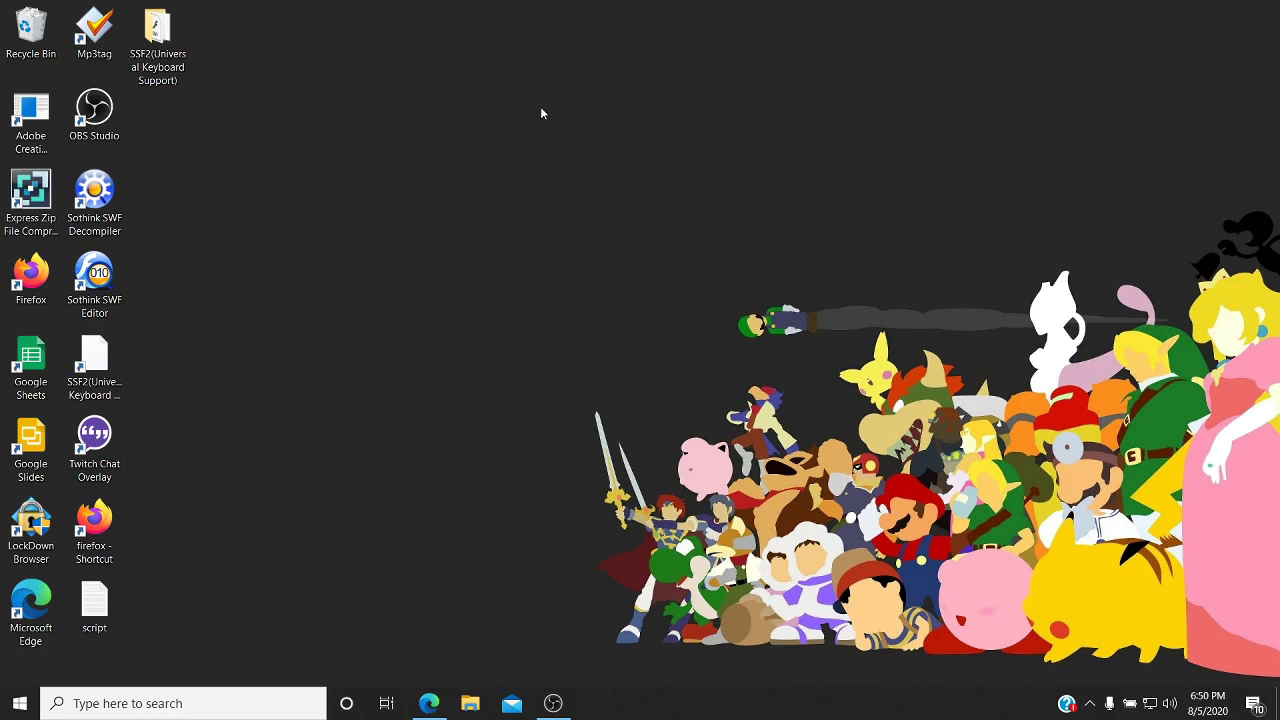
# Open the SSF2(Universal Keyboard Support) folder, reread the last installation steps in the Installing-Interception-Manually PDF, and close the PDF
pyautogui.click(165, 68)
pyautogui.doubleClick(165, 68)
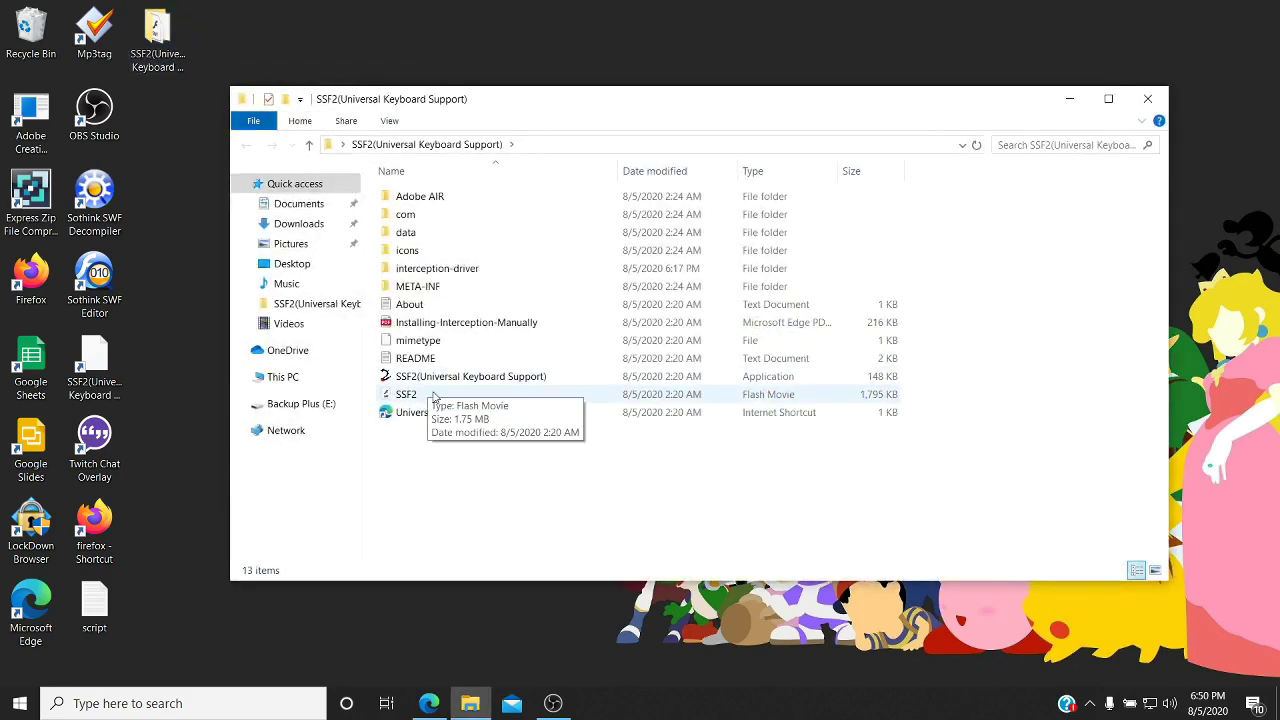
pyautogui.doubleClick(512, 324)
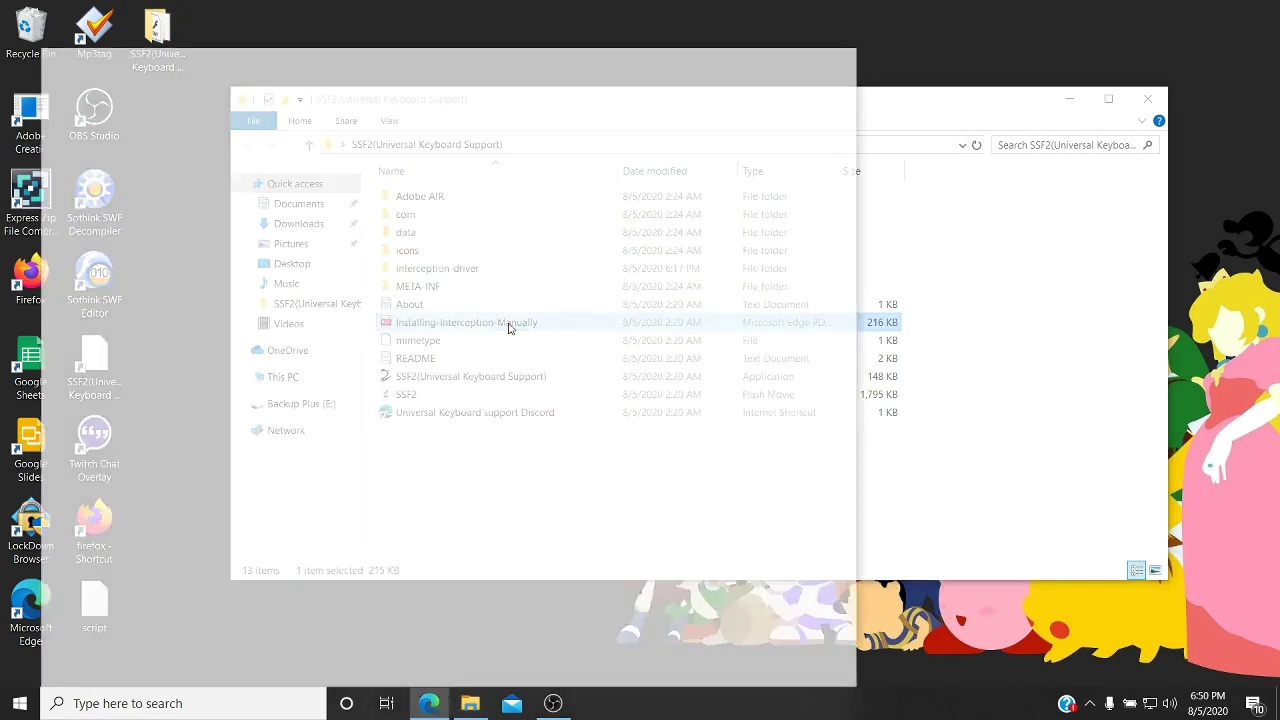
pyautogui.scroll(-15, 400, 470)
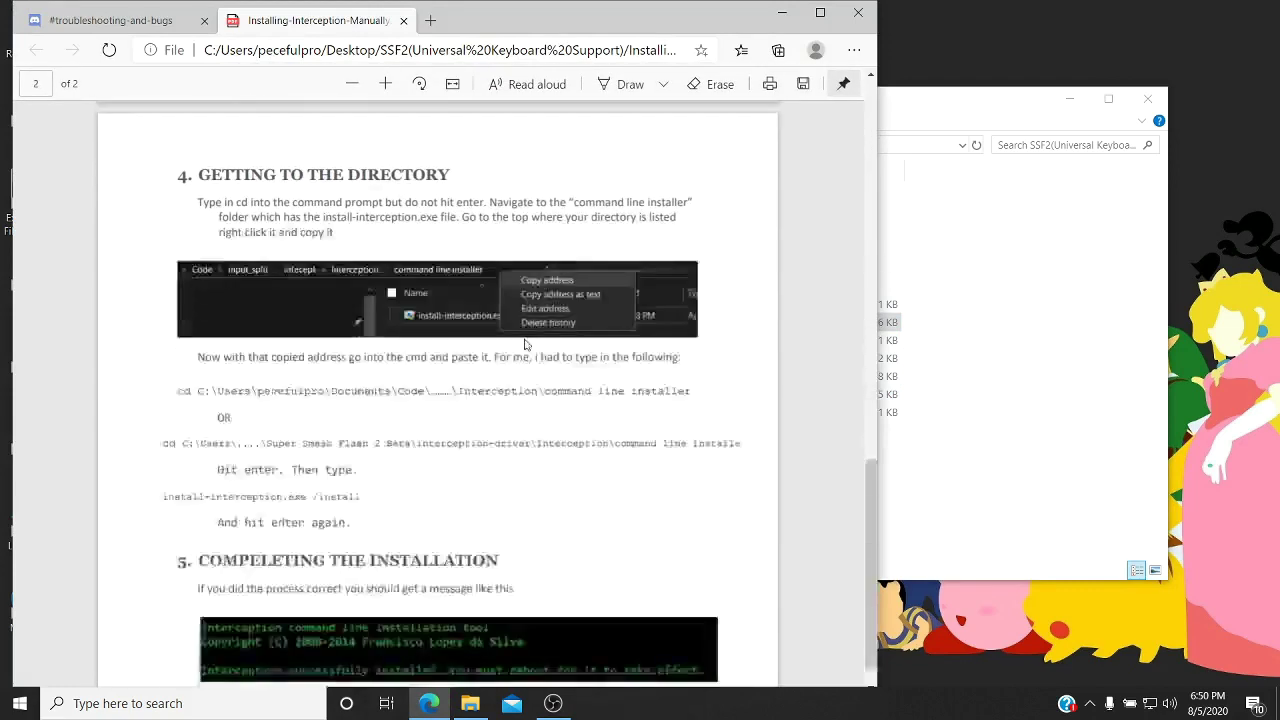
pyautogui.moveTo(190, 512); pyautogui.dragTo(335, 618)
pyautogui.moveTo(201, 550); pyautogui.dragTo(364, 590)
pyautogui.click(530, 590)
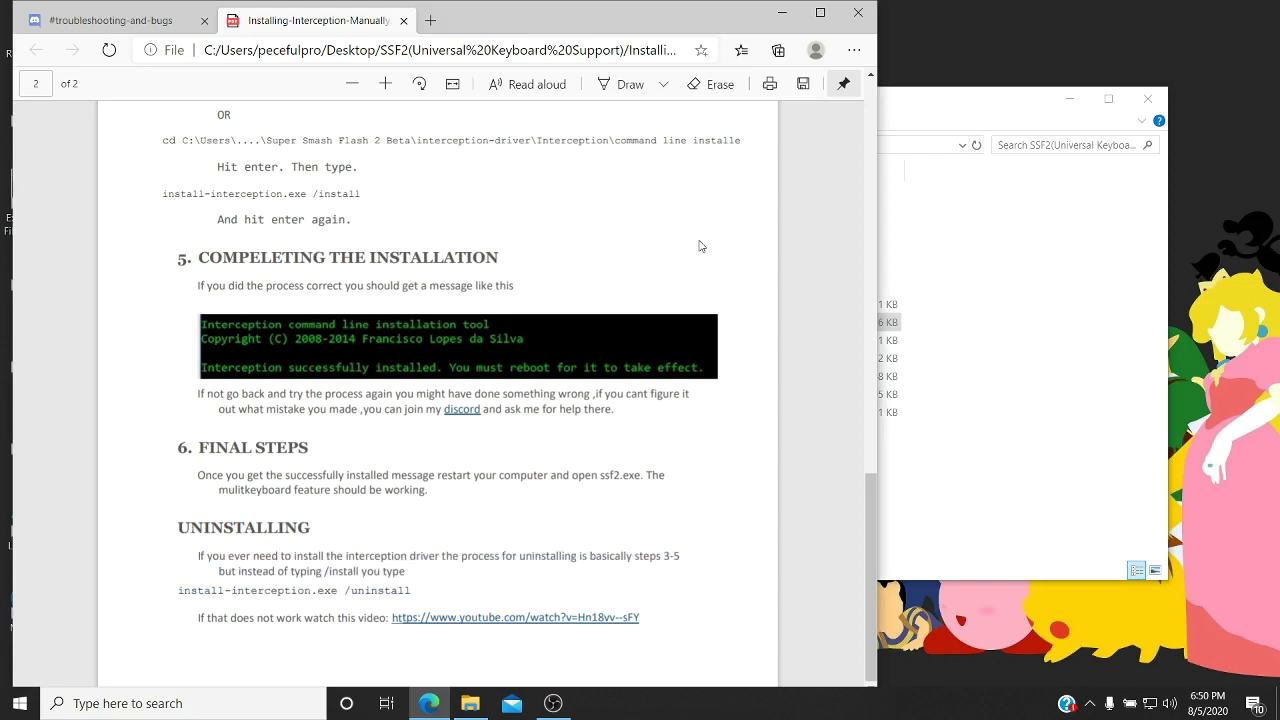
pyautogui.click(858, 12)
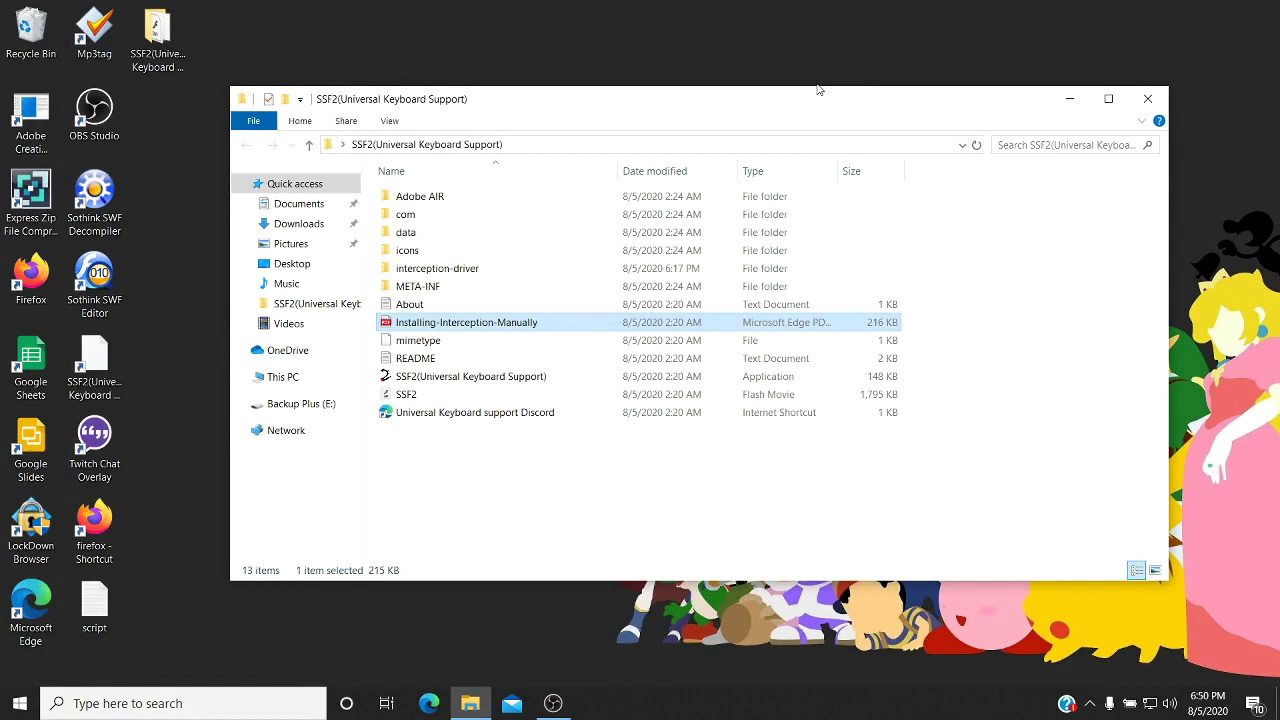
# Open the Universal Keyboard support Discord shortcut, accept the server invite, and go to the troubleshooting-and-bugs channel
pyautogui.doubleClick(552, 414)
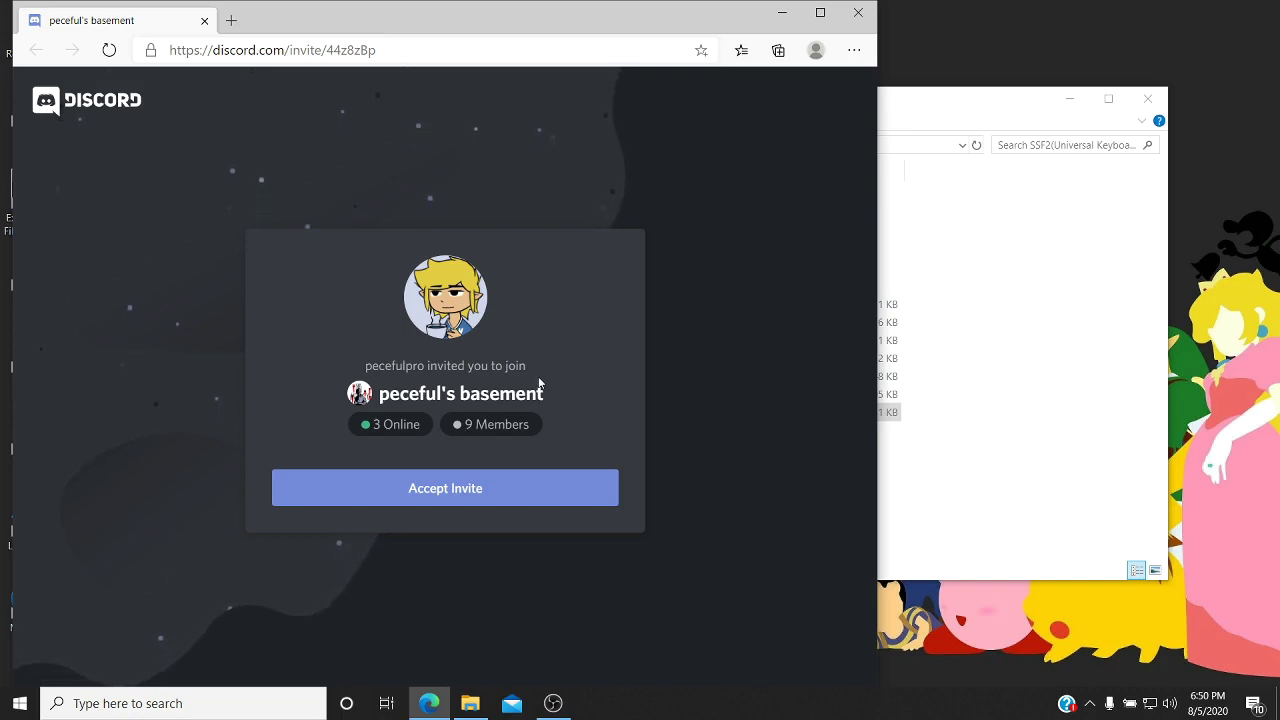
pyautogui.click(523, 498)
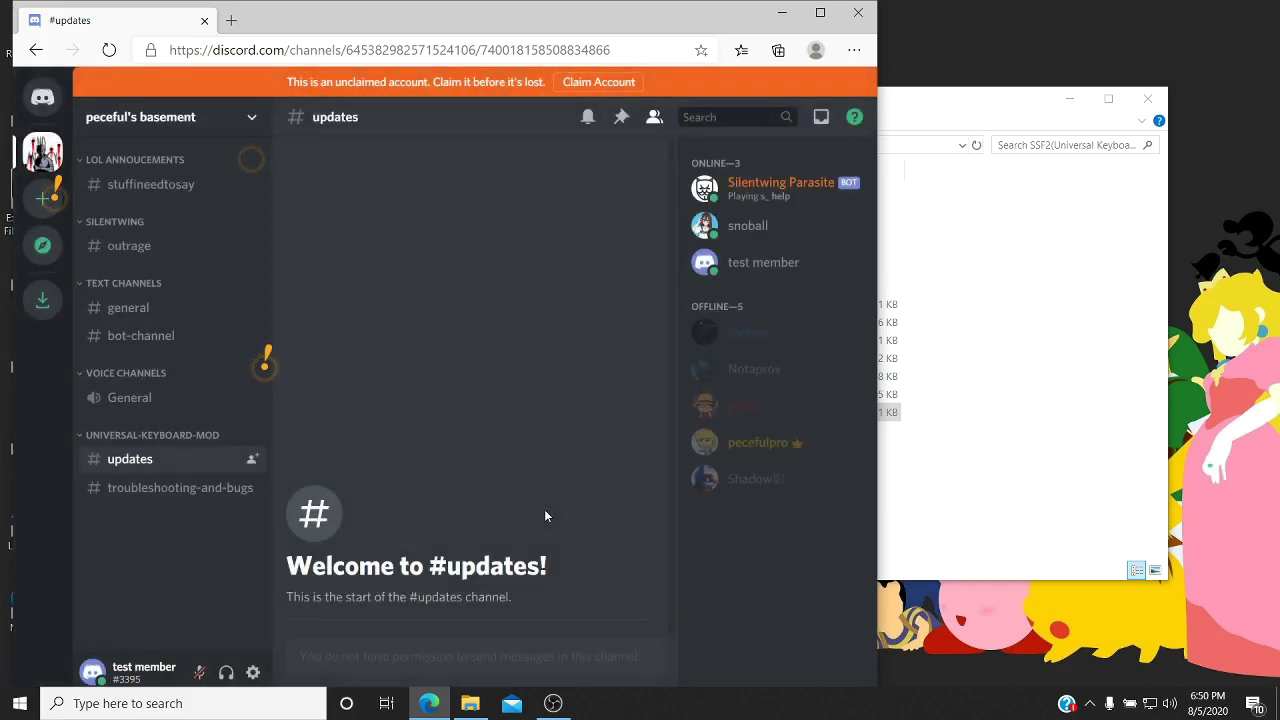
pyautogui.click(145, 498)
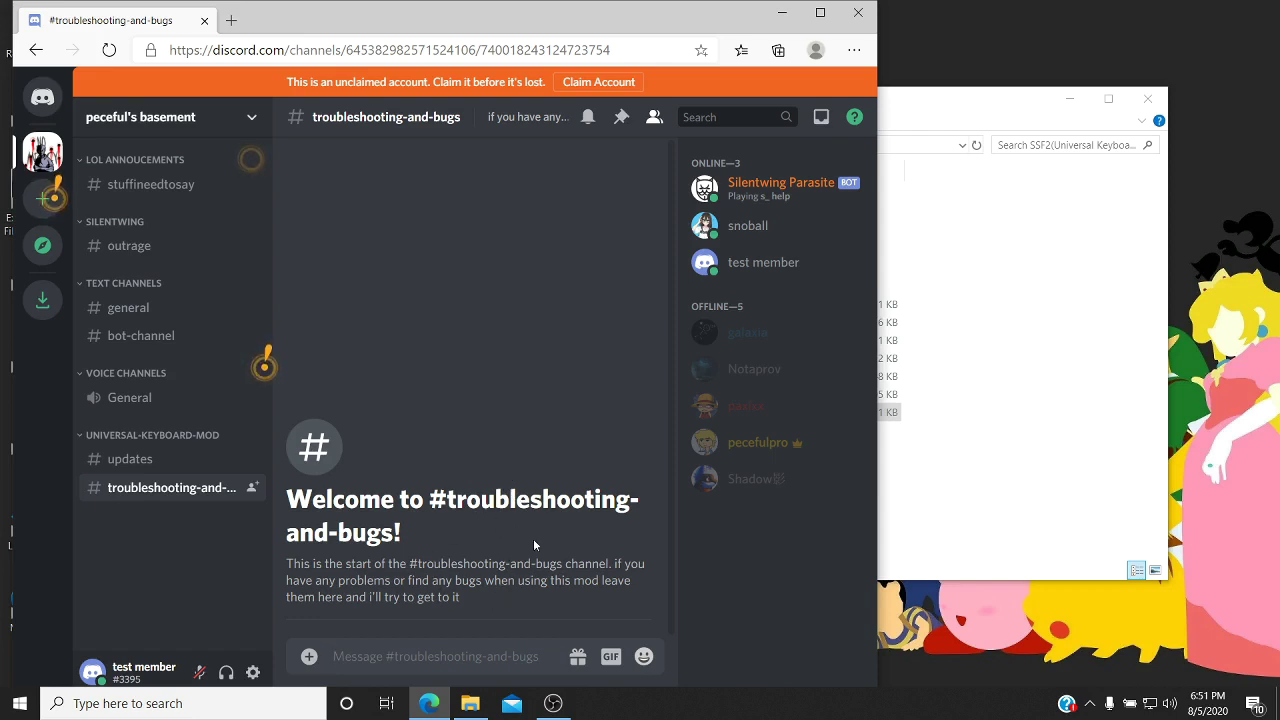
pyautogui.write('Help me with')
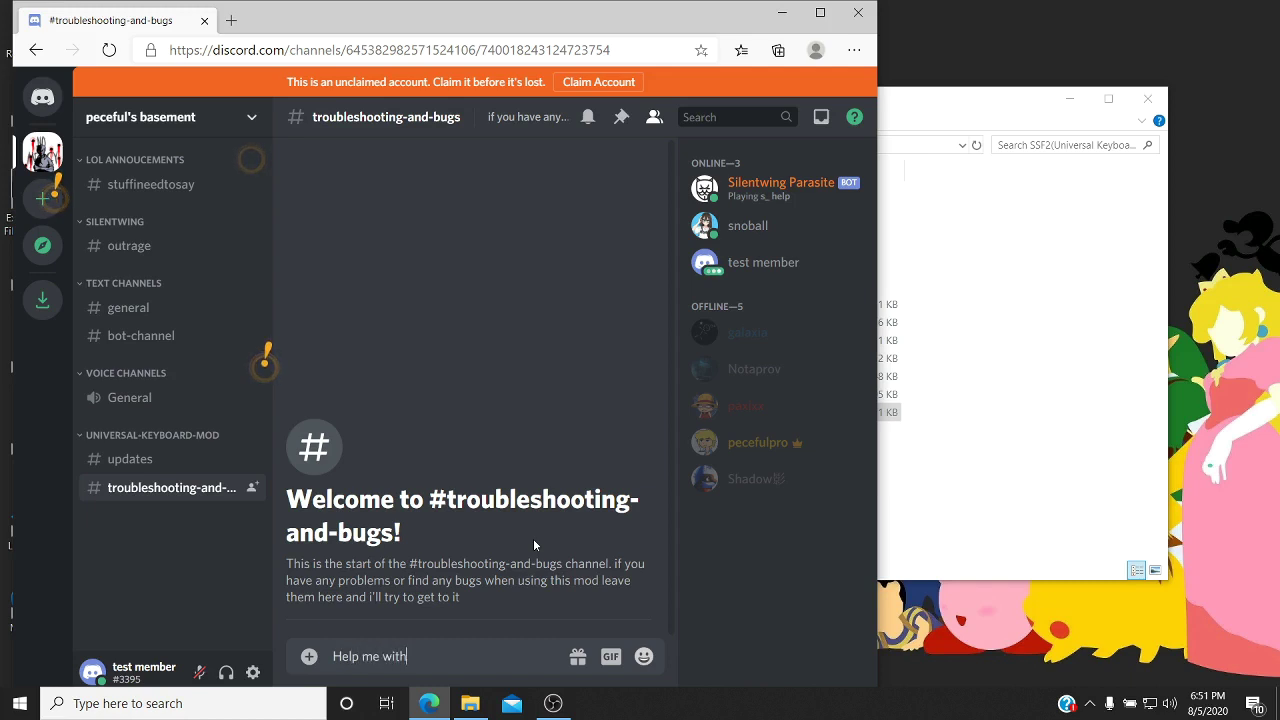
pyautogui.write(' installing it ..... blah blabhh')
pyautogui.hotkey('ctrl', 'a')
pyautogui.press('BackSpace')
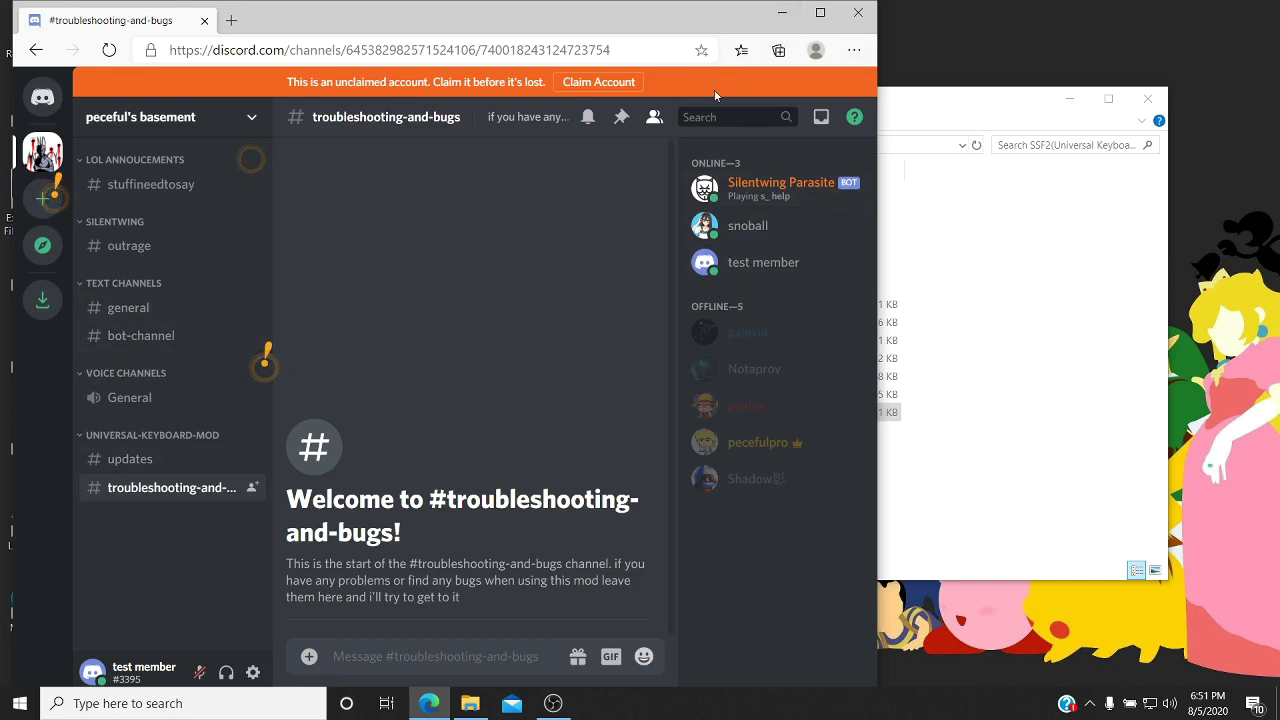
# Launch the SSF2(Universal Keyboard Support) application with the other windows minimised, and go into the game's Options
pyautogui.click(785, 14)
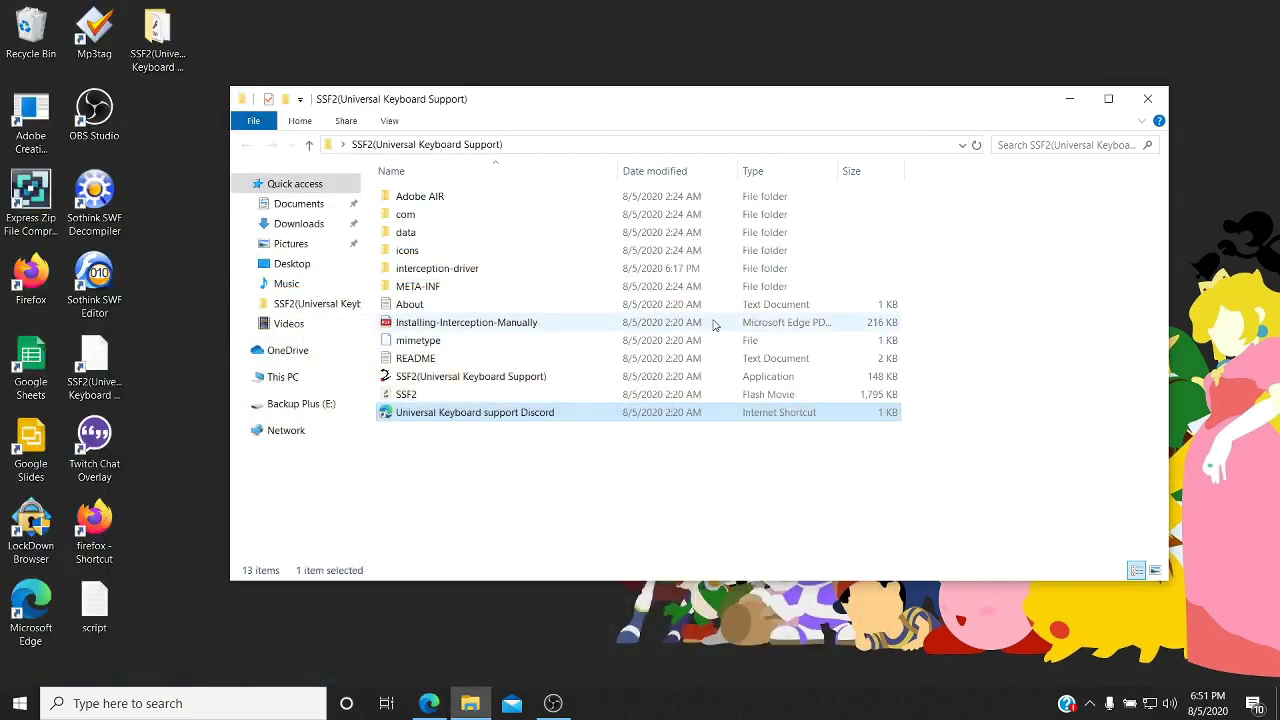
pyautogui.doubleClick(579, 386)
pyautogui.click(1068, 99)
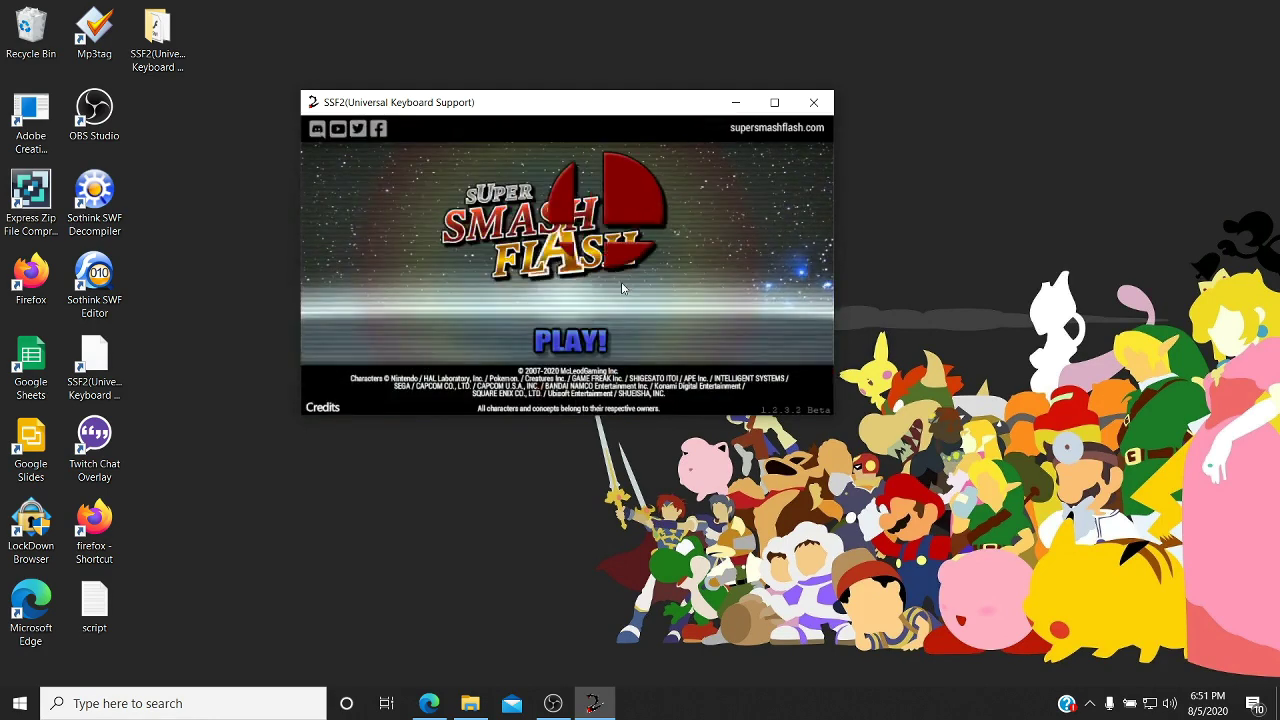
pyautogui.click(586, 347)
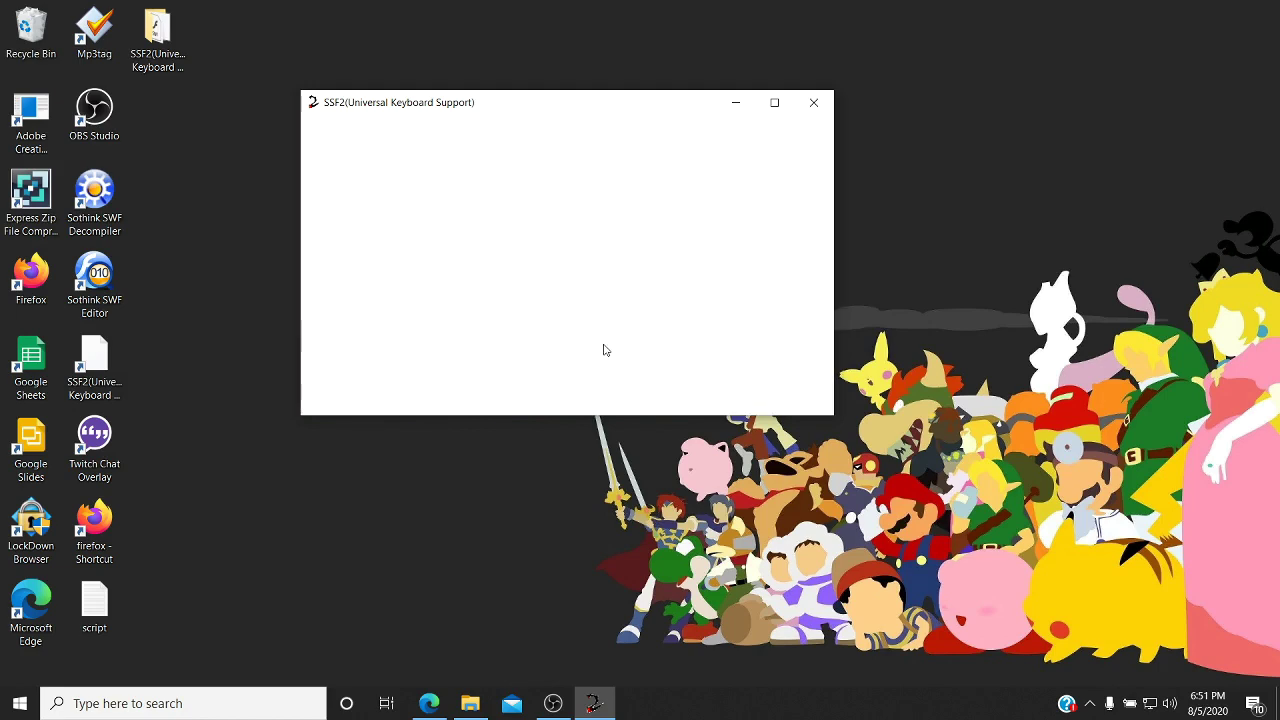
pyautogui.click(430, 315)
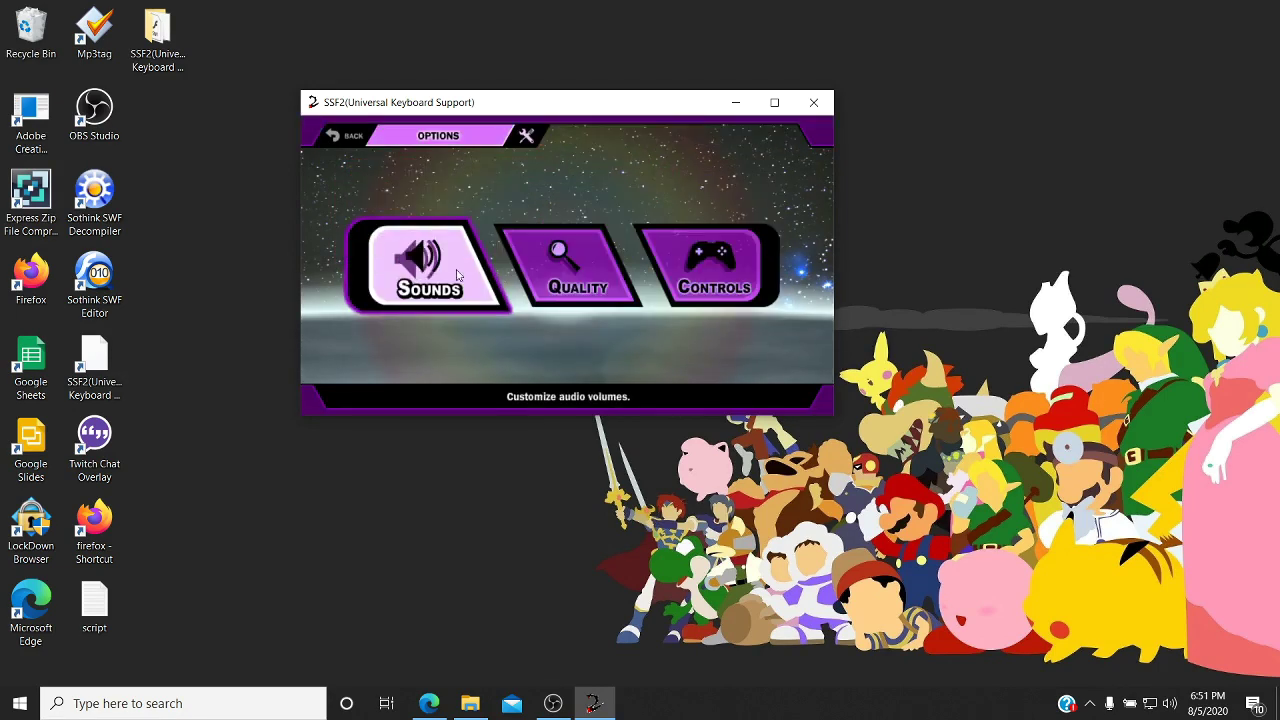
pyautogui.click(345, 135)
pyautogui.press('Left')
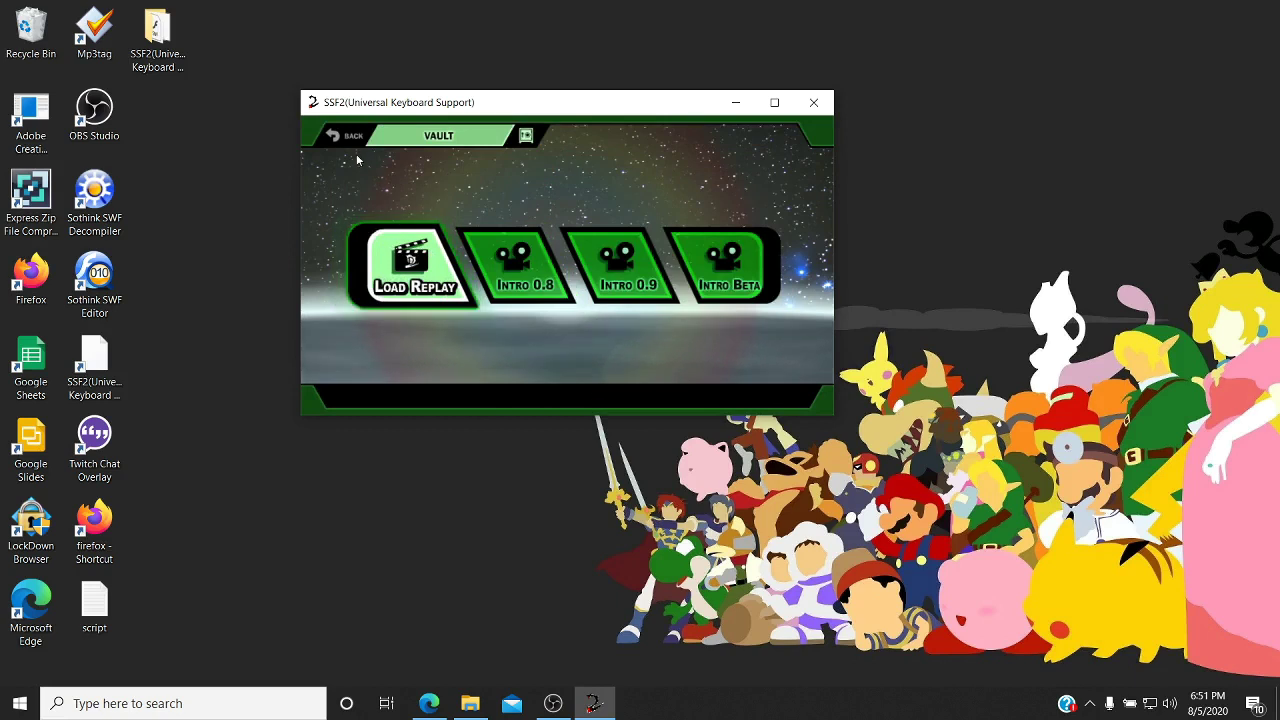
pyautogui.press('Escape')
pyautogui.press('Left')
pyautogui.press('Return')
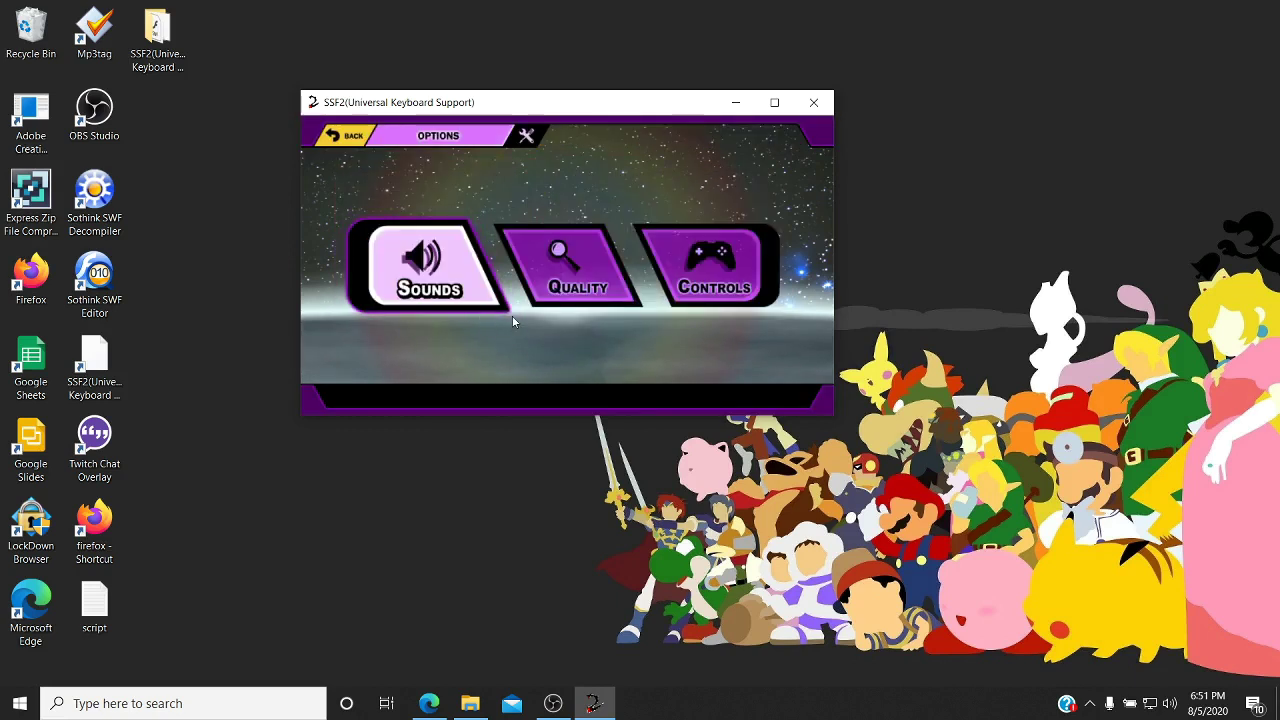
# Check which input devices are offered for player 2 in the control settings, and return to Options
pyautogui.click(712, 286)
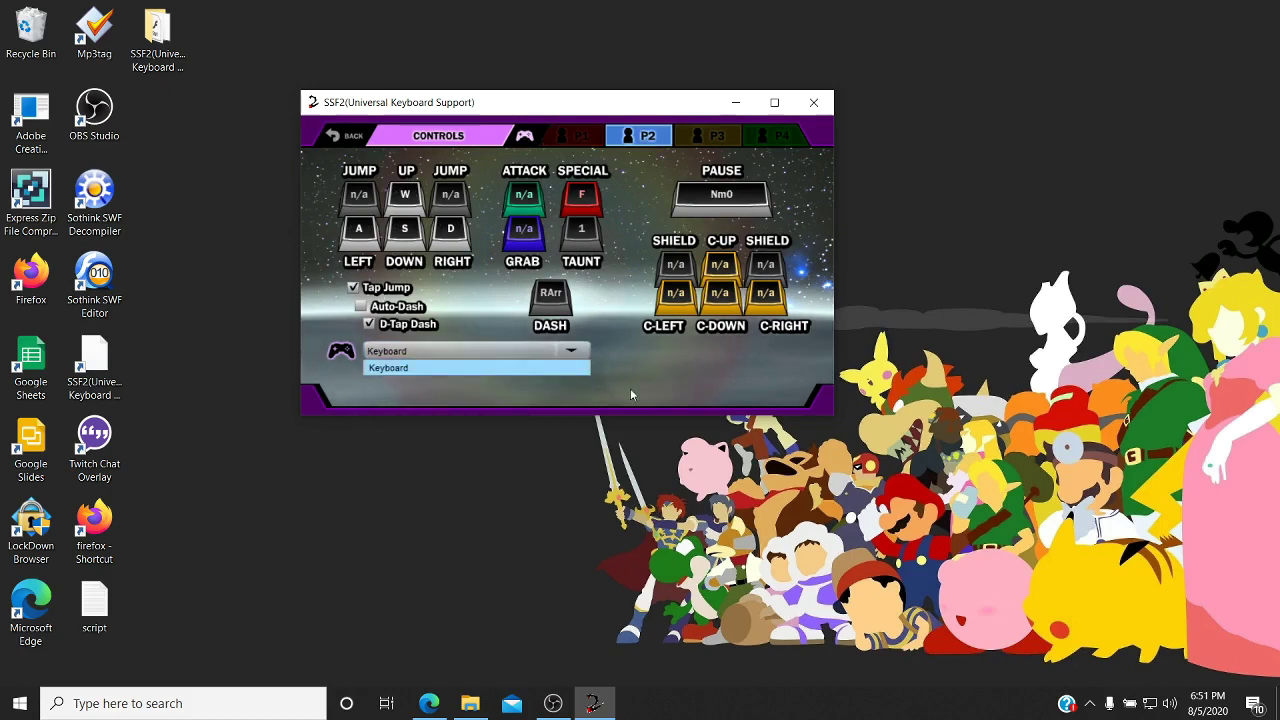
pyautogui.click(370, 133)
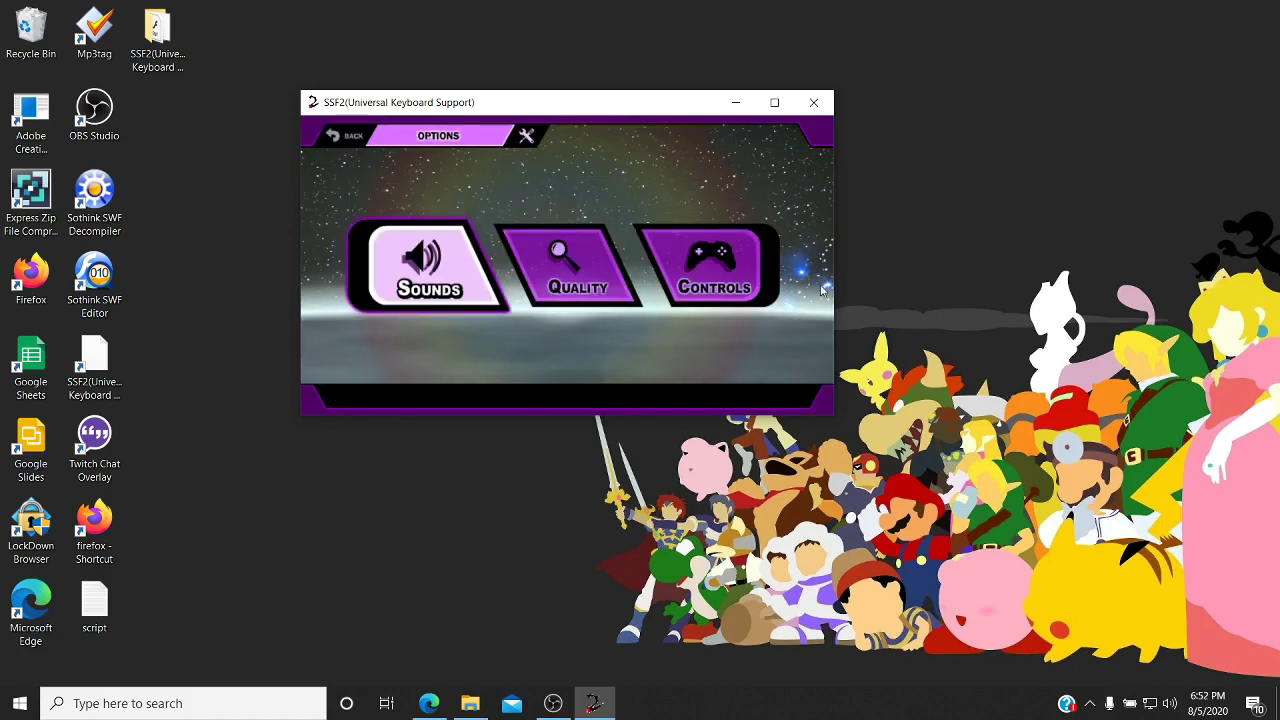
# Maximise the game and set player 1's input device to Keyboard 0 in the control settings
pyautogui.click(772, 103)
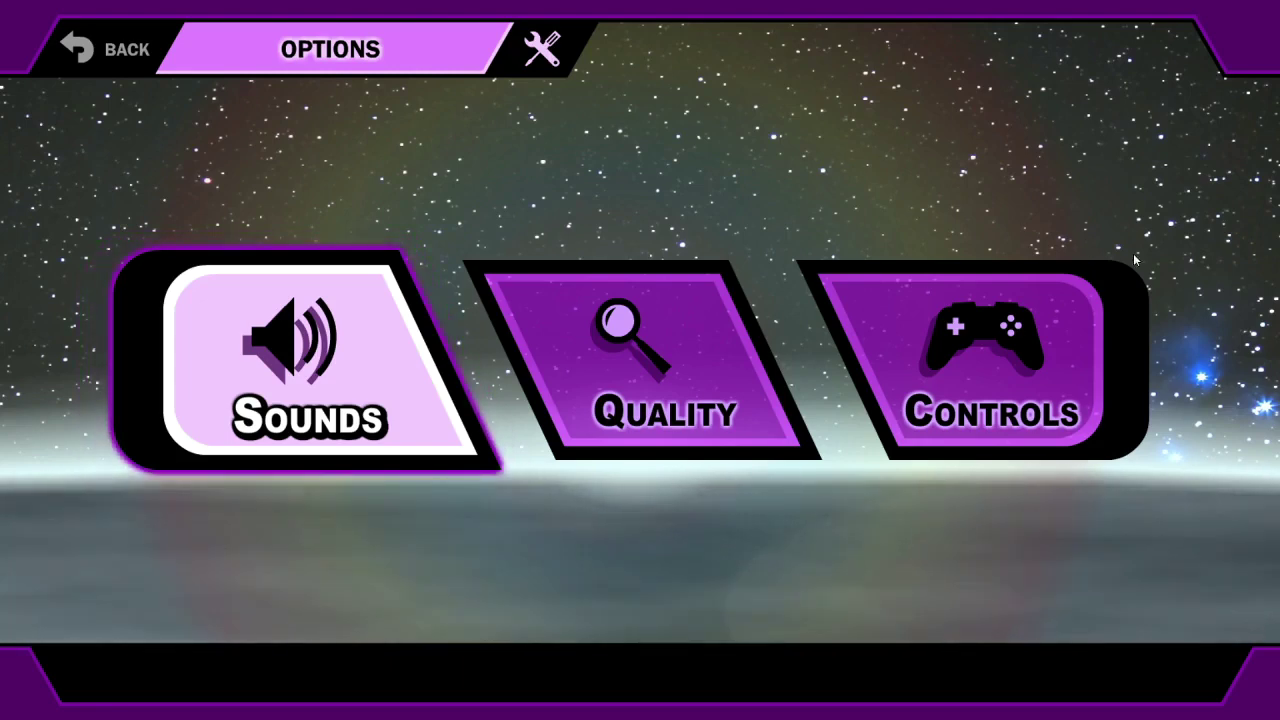
pyautogui.click(1043, 356)
pyautogui.click(470, 566)
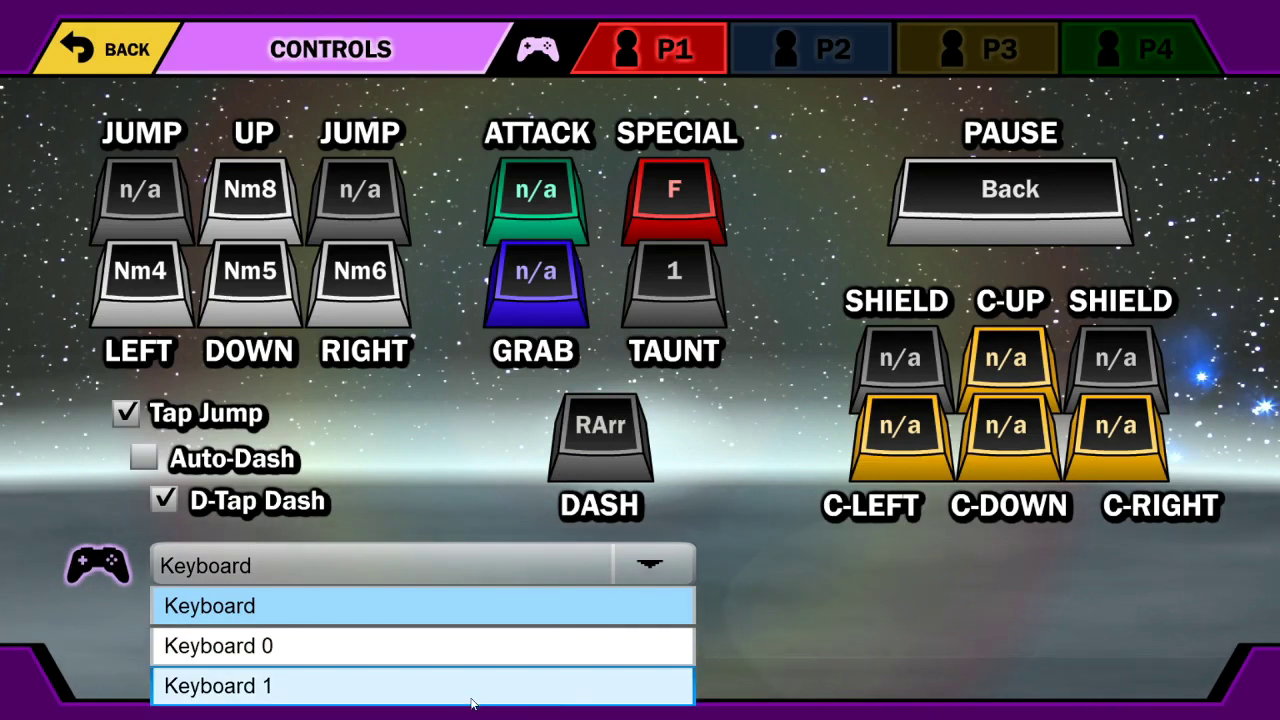
pyautogui.click(805, 649)
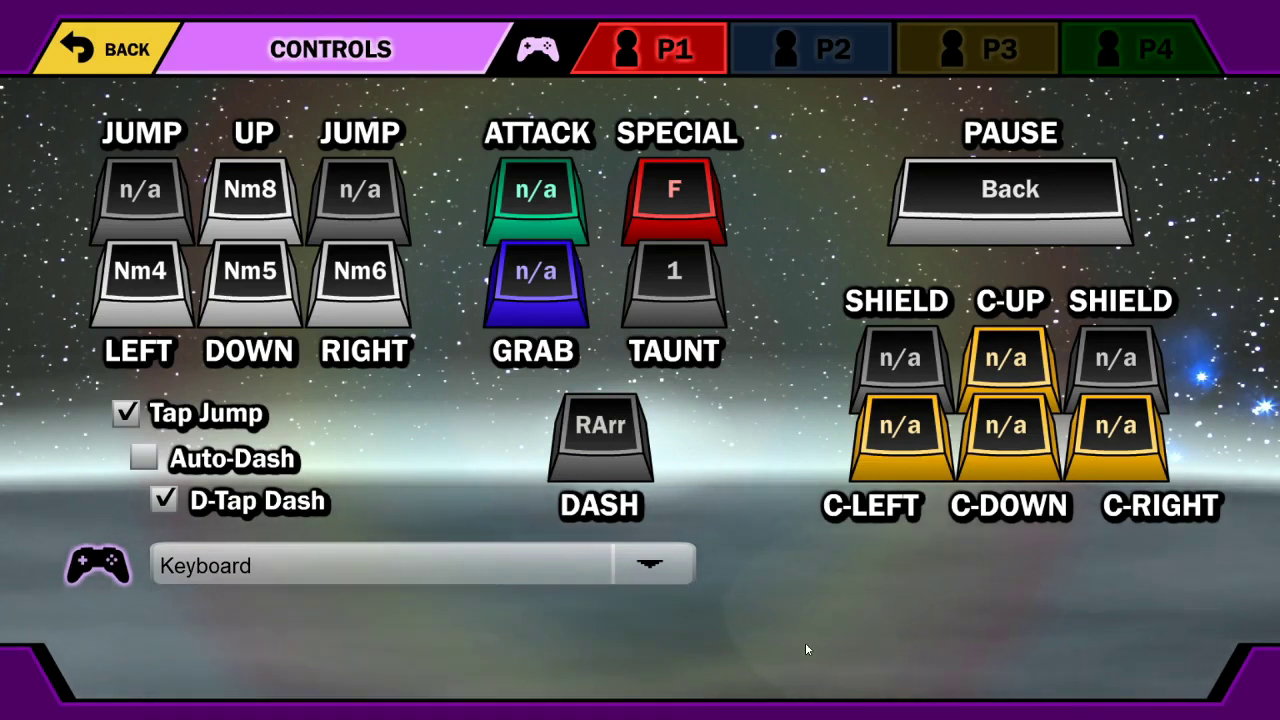
pyautogui.click(650, 566)
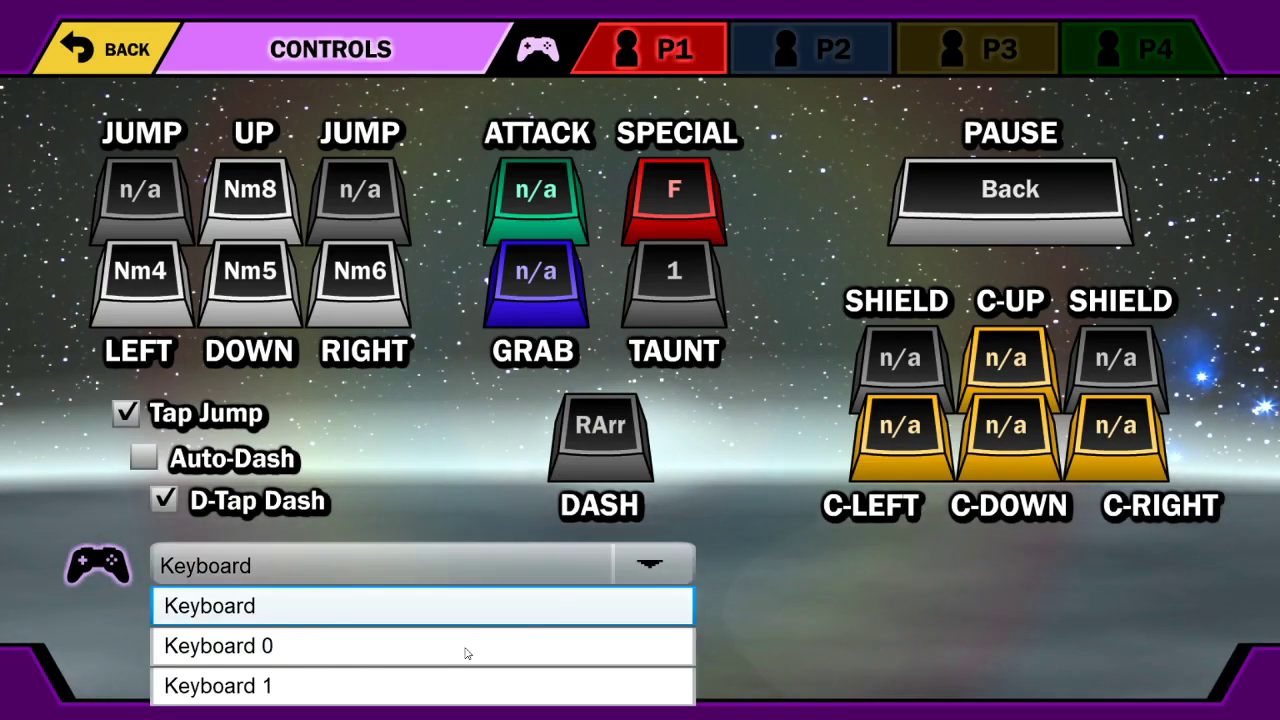
pyautogui.click(381, 646)
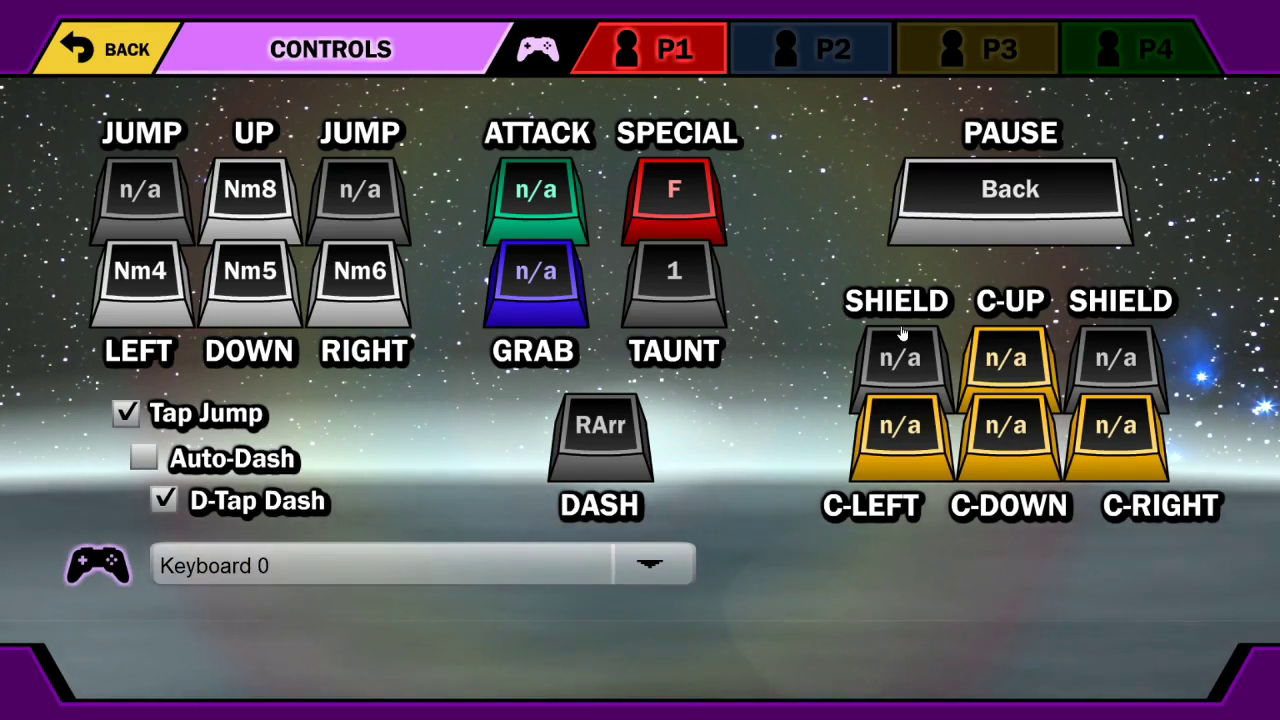
# Set player 2's input device to Keyboard 1
pyautogui.click(798, 52)
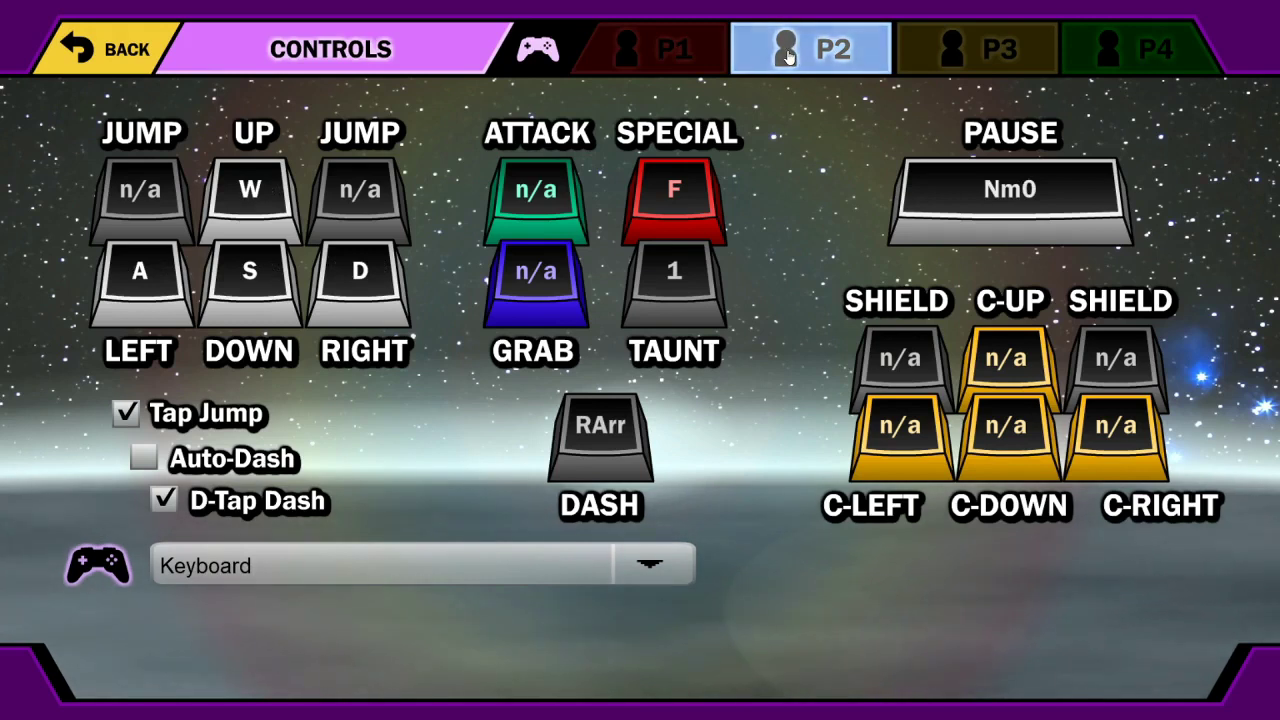
pyautogui.click(478, 556)
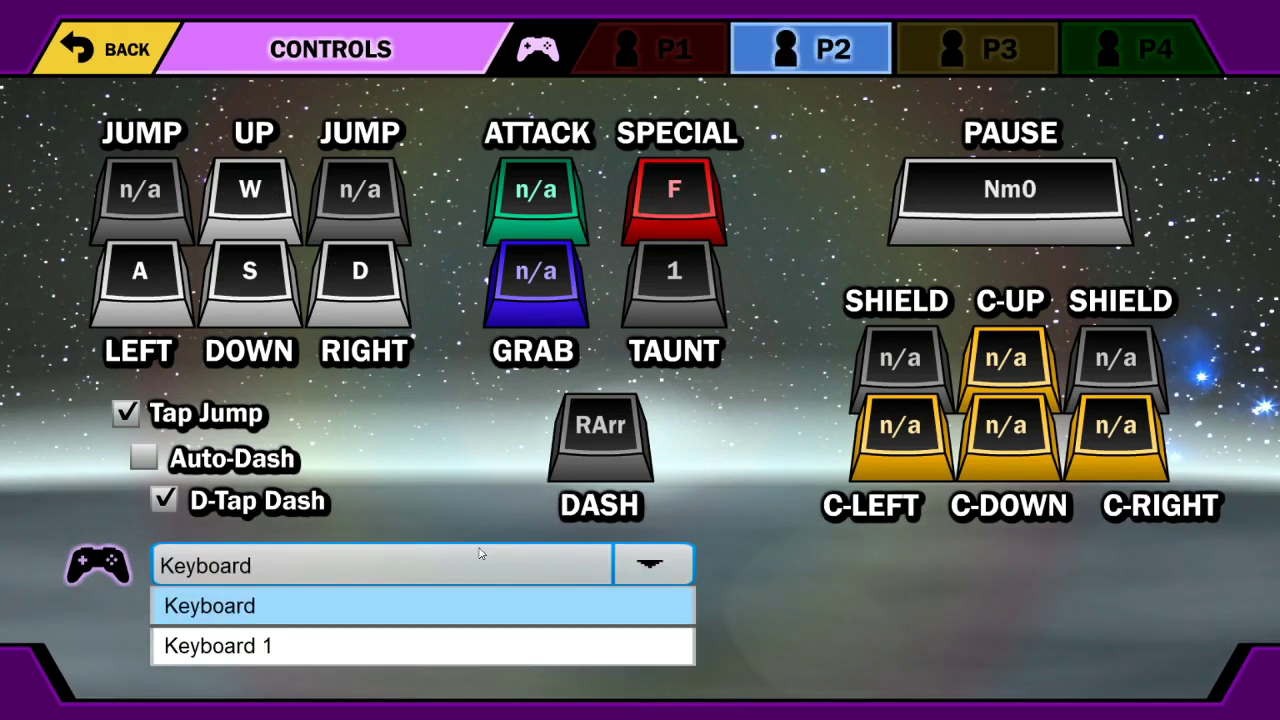
pyautogui.click(373, 655)
# Compare the control settings of player 1 and player 2, ending on player 2
pyautogui.click(688, 66)
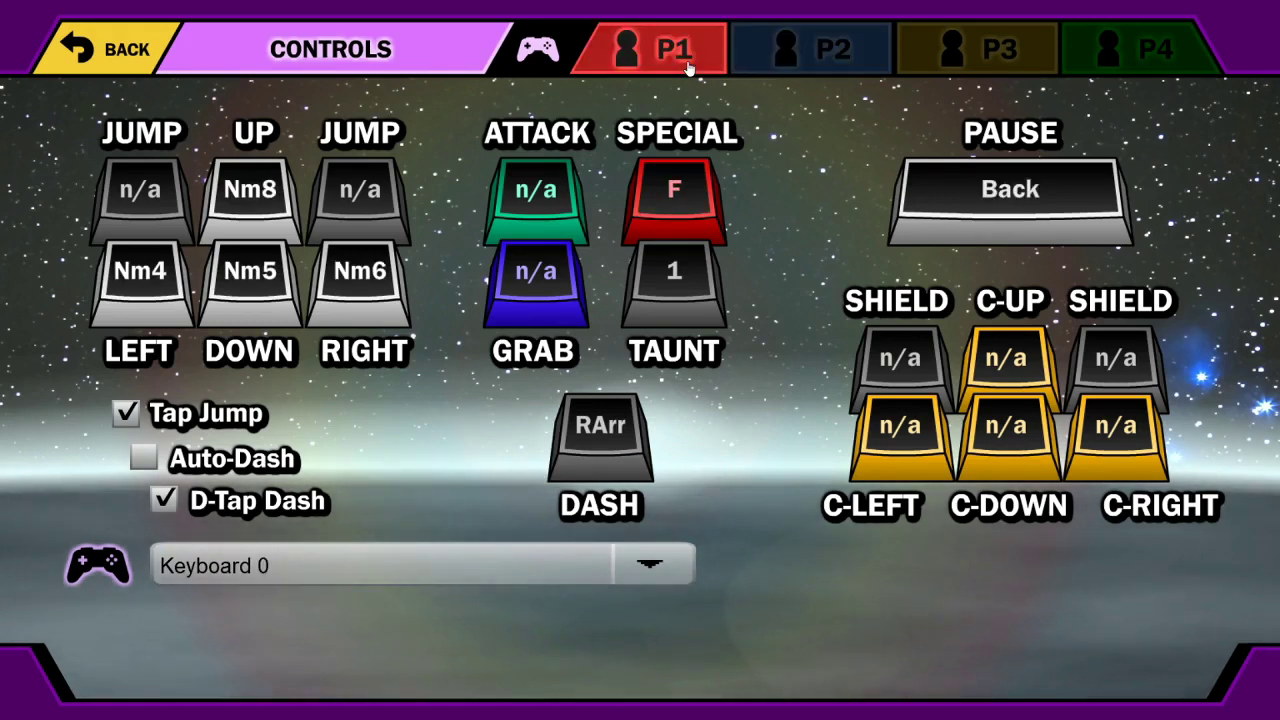
pyautogui.click(813, 62)
pyautogui.click(673, 53)
pyautogui.click(813, 62)
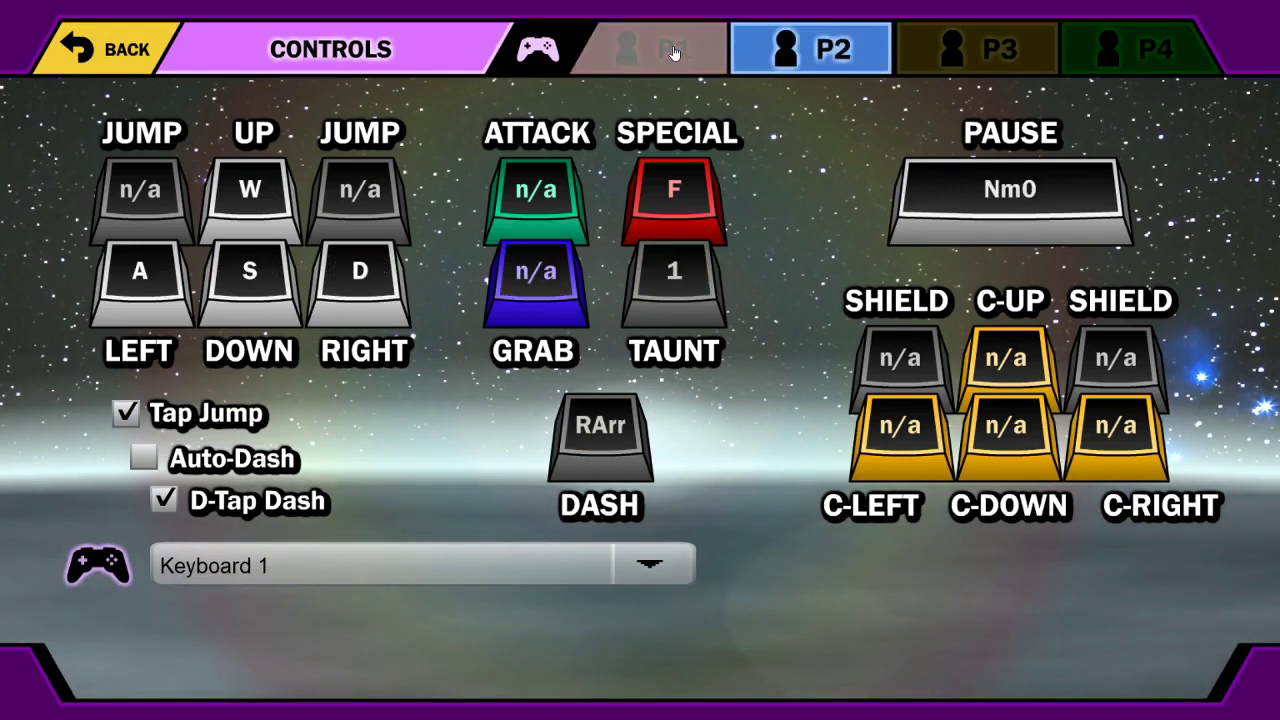
pyautogui.click(673, 53)
pyautogui.click(800, 55)
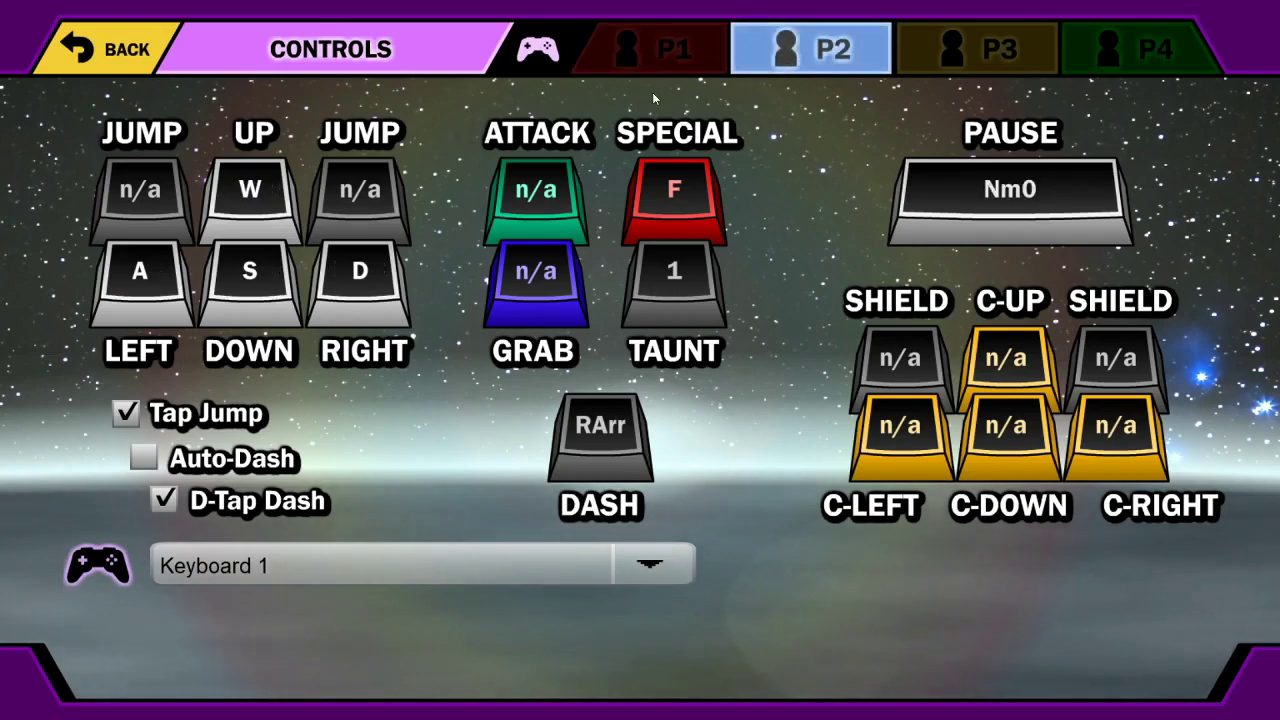
# Assign player 2's movement to numpad 8 for up, 4 for left, 5 for down and 6 for right, and switch to player 1
pyautogui.click(260, 197)
pyautogui.press('KP_8')
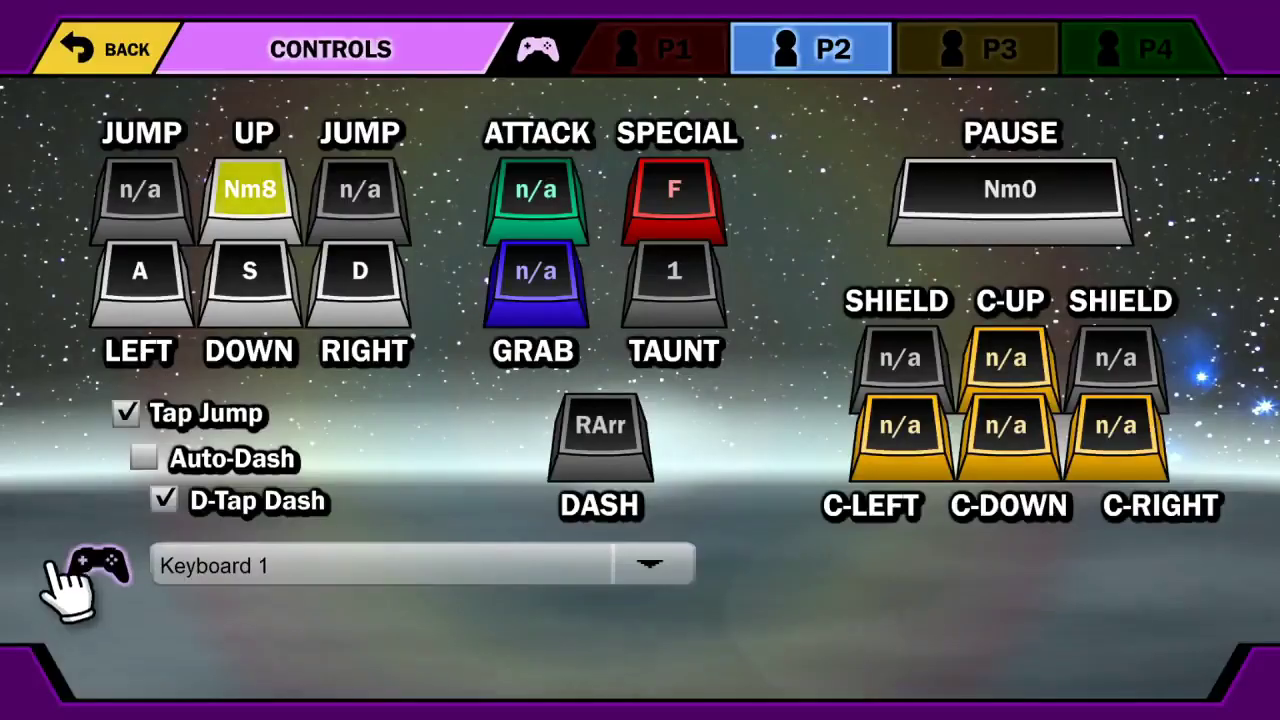
pyautogui.click(192, 286)
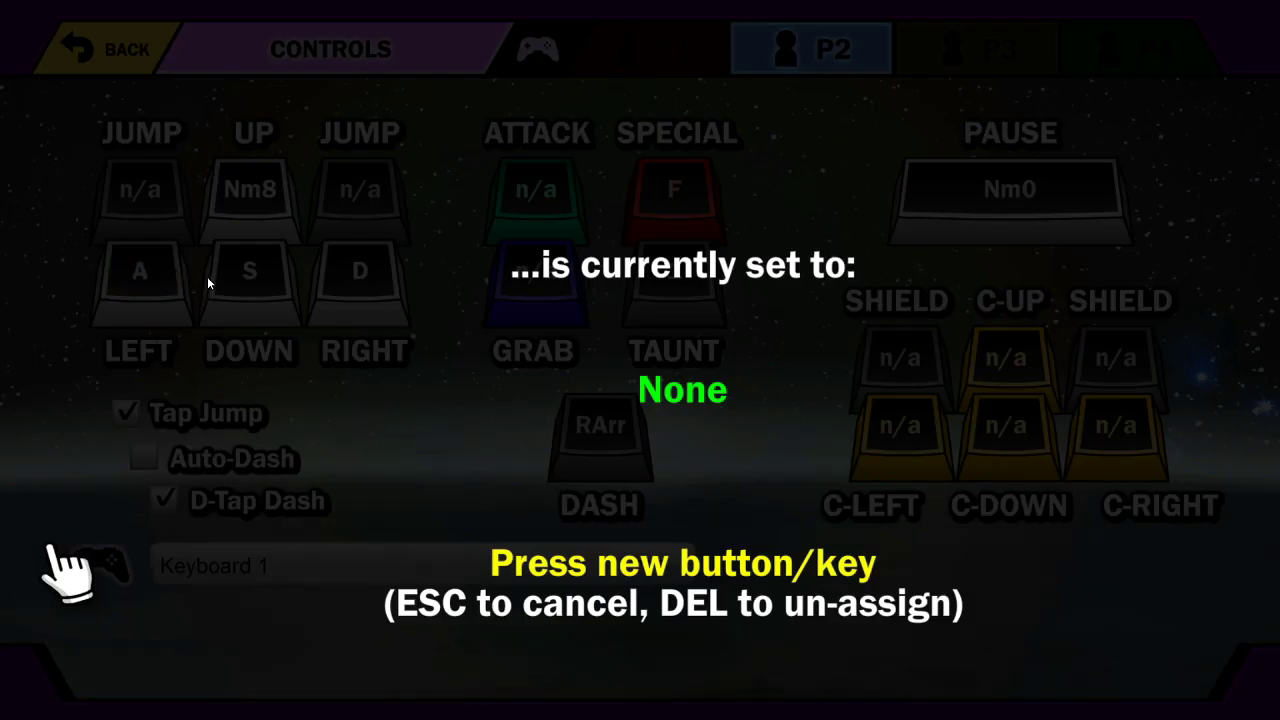
pyautogui.press('KP_4')
pyautogui.click(249, 285)
pyautogui.press('KP_5')
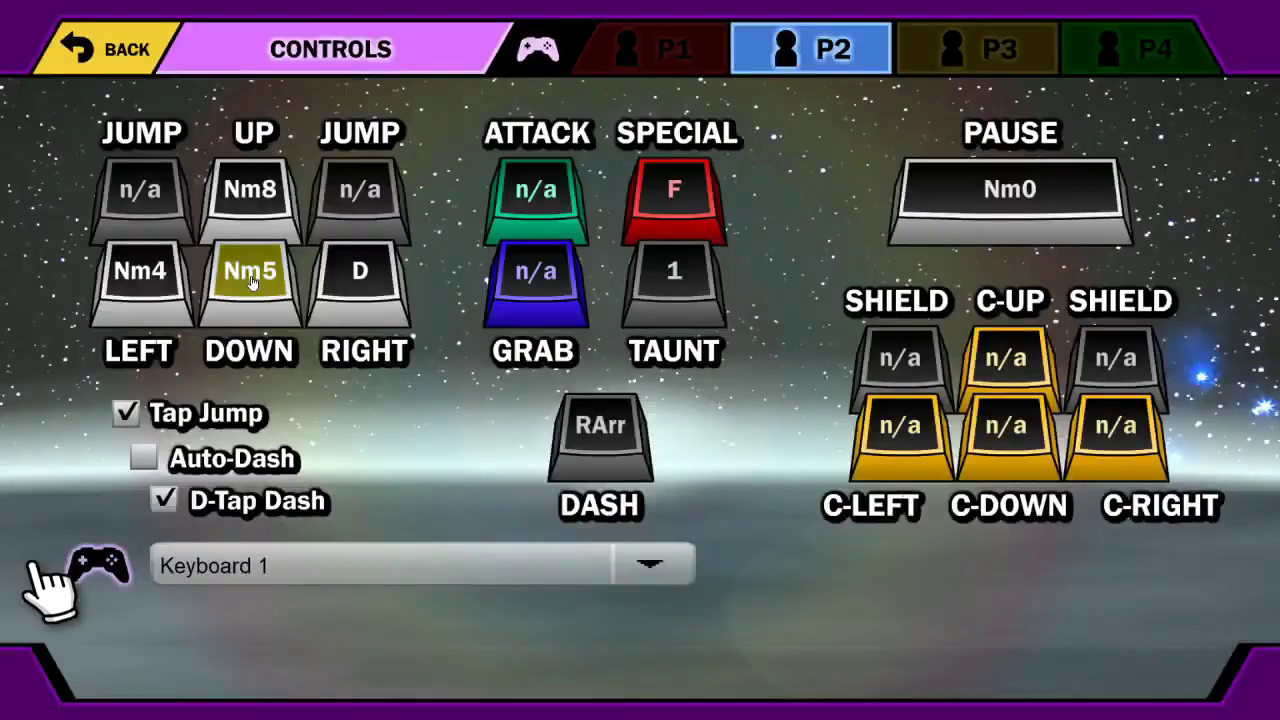
pyautogui.click(322, 293)
pyautogui.press('KP_6')
pyautogui.press('Left')
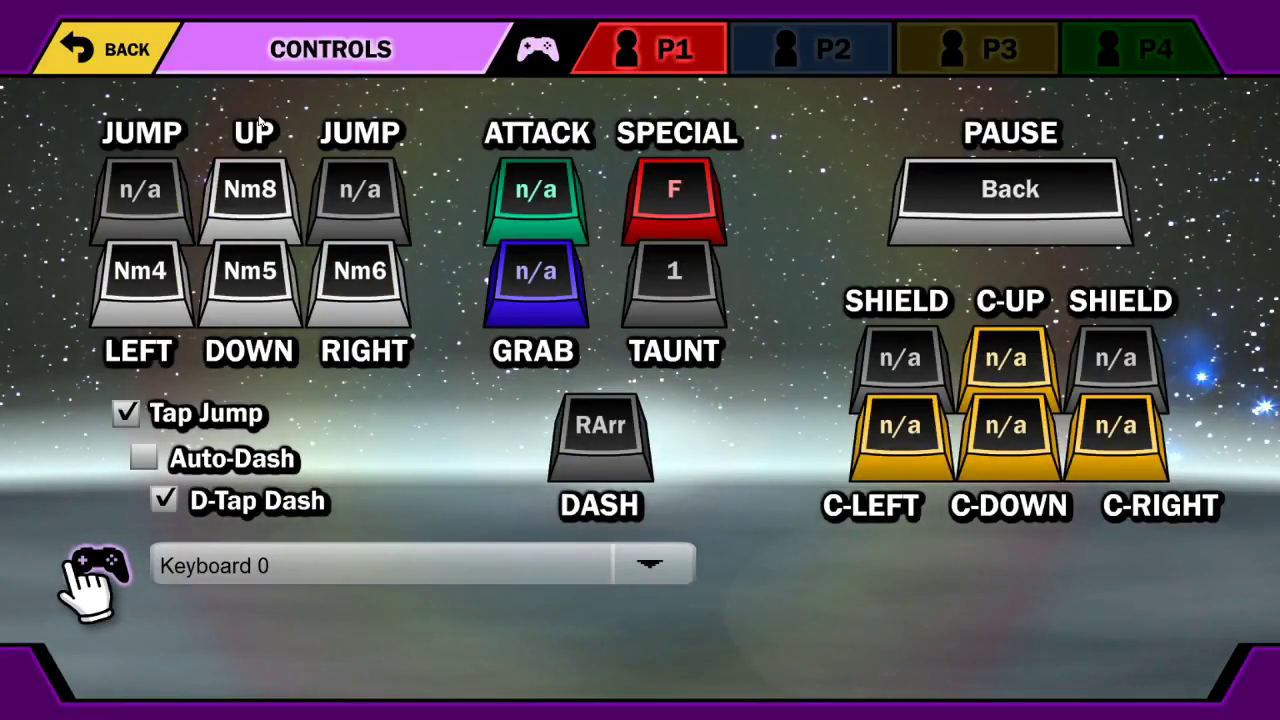